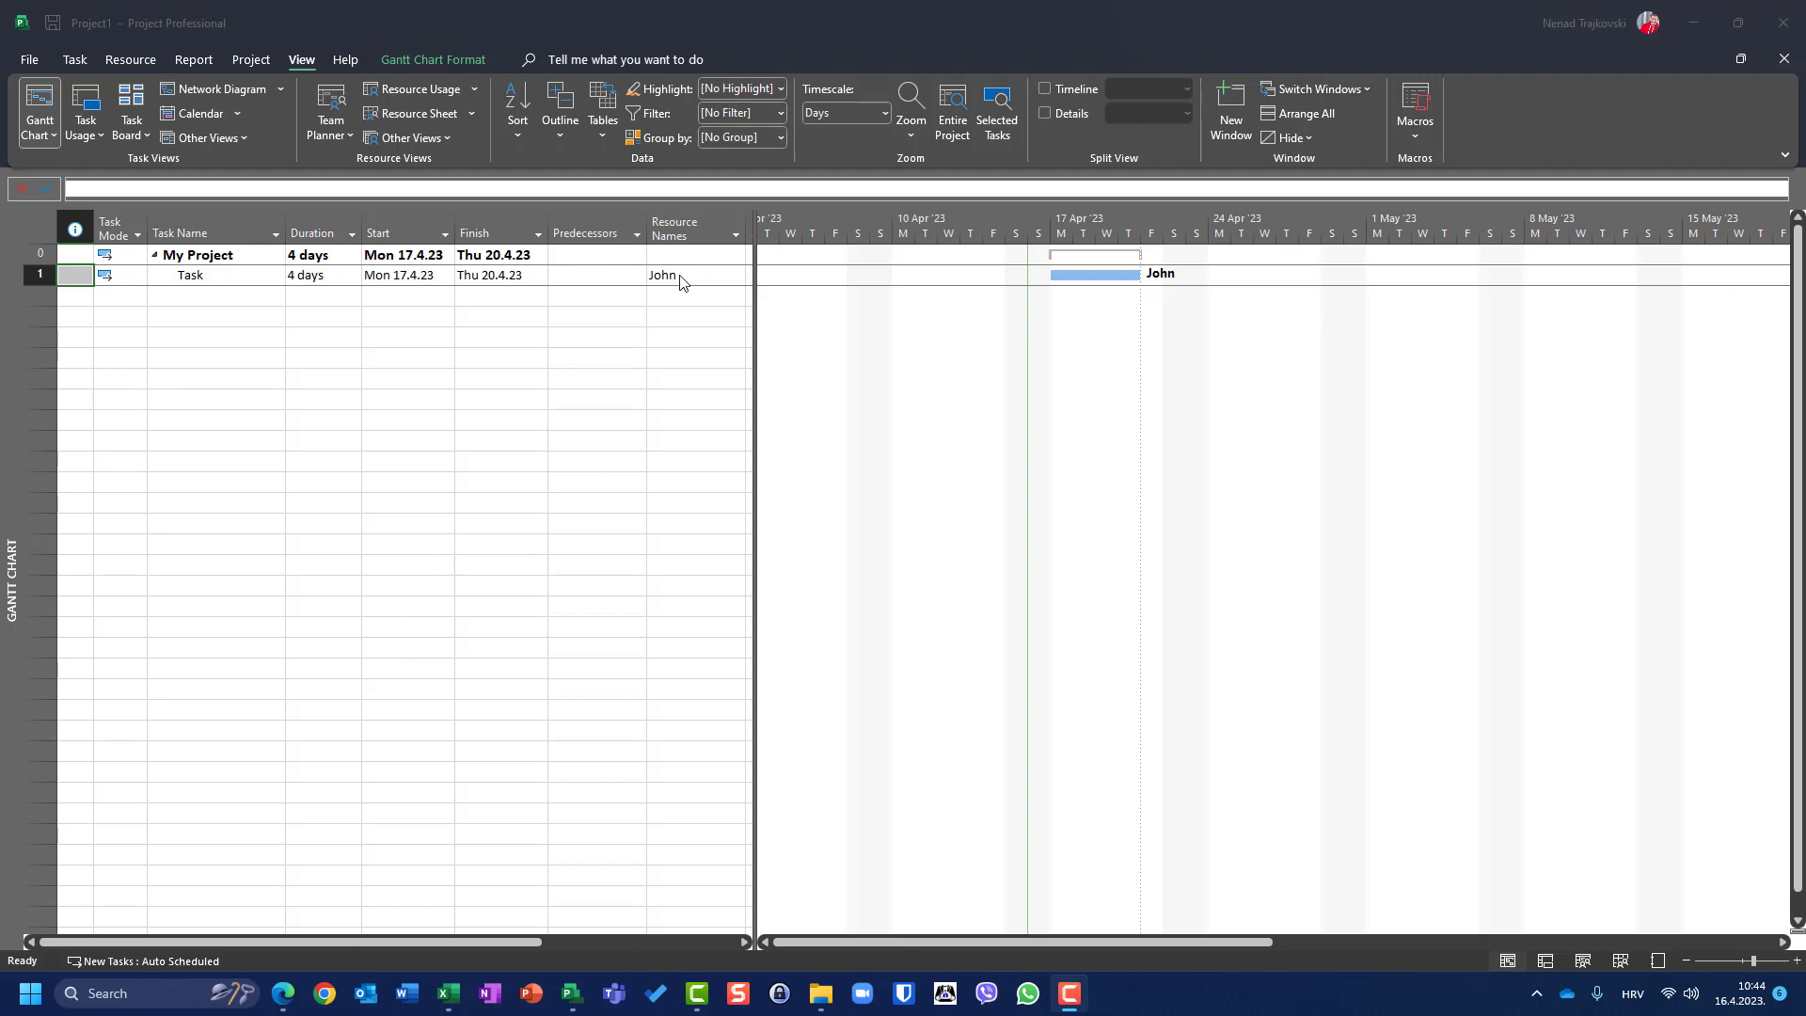
Switch to Task Usage, scroll to the task's 8h daily work, and add Actual Work rows.
{"action": "left_click", "coordinate": [83, 100]}
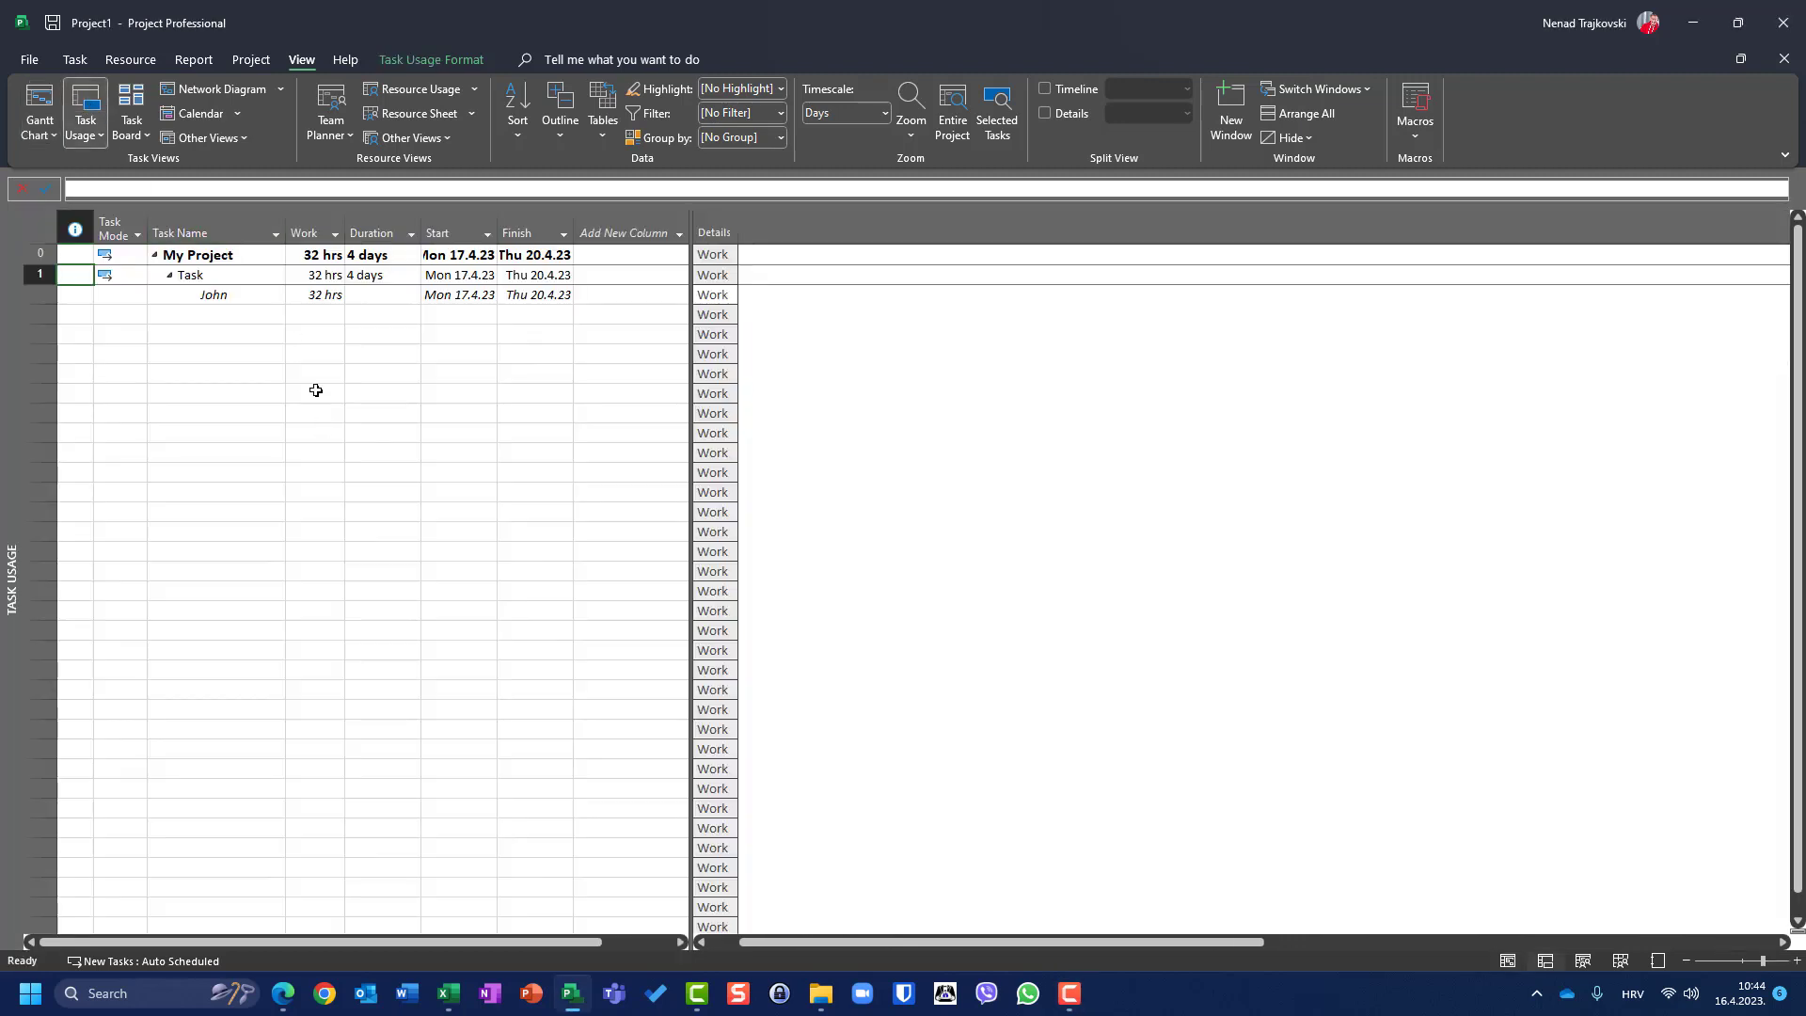
{"action": "left_click", "coordinate": [218, 275]}
{"action": "right_click", "coordinate": [218, 275]}
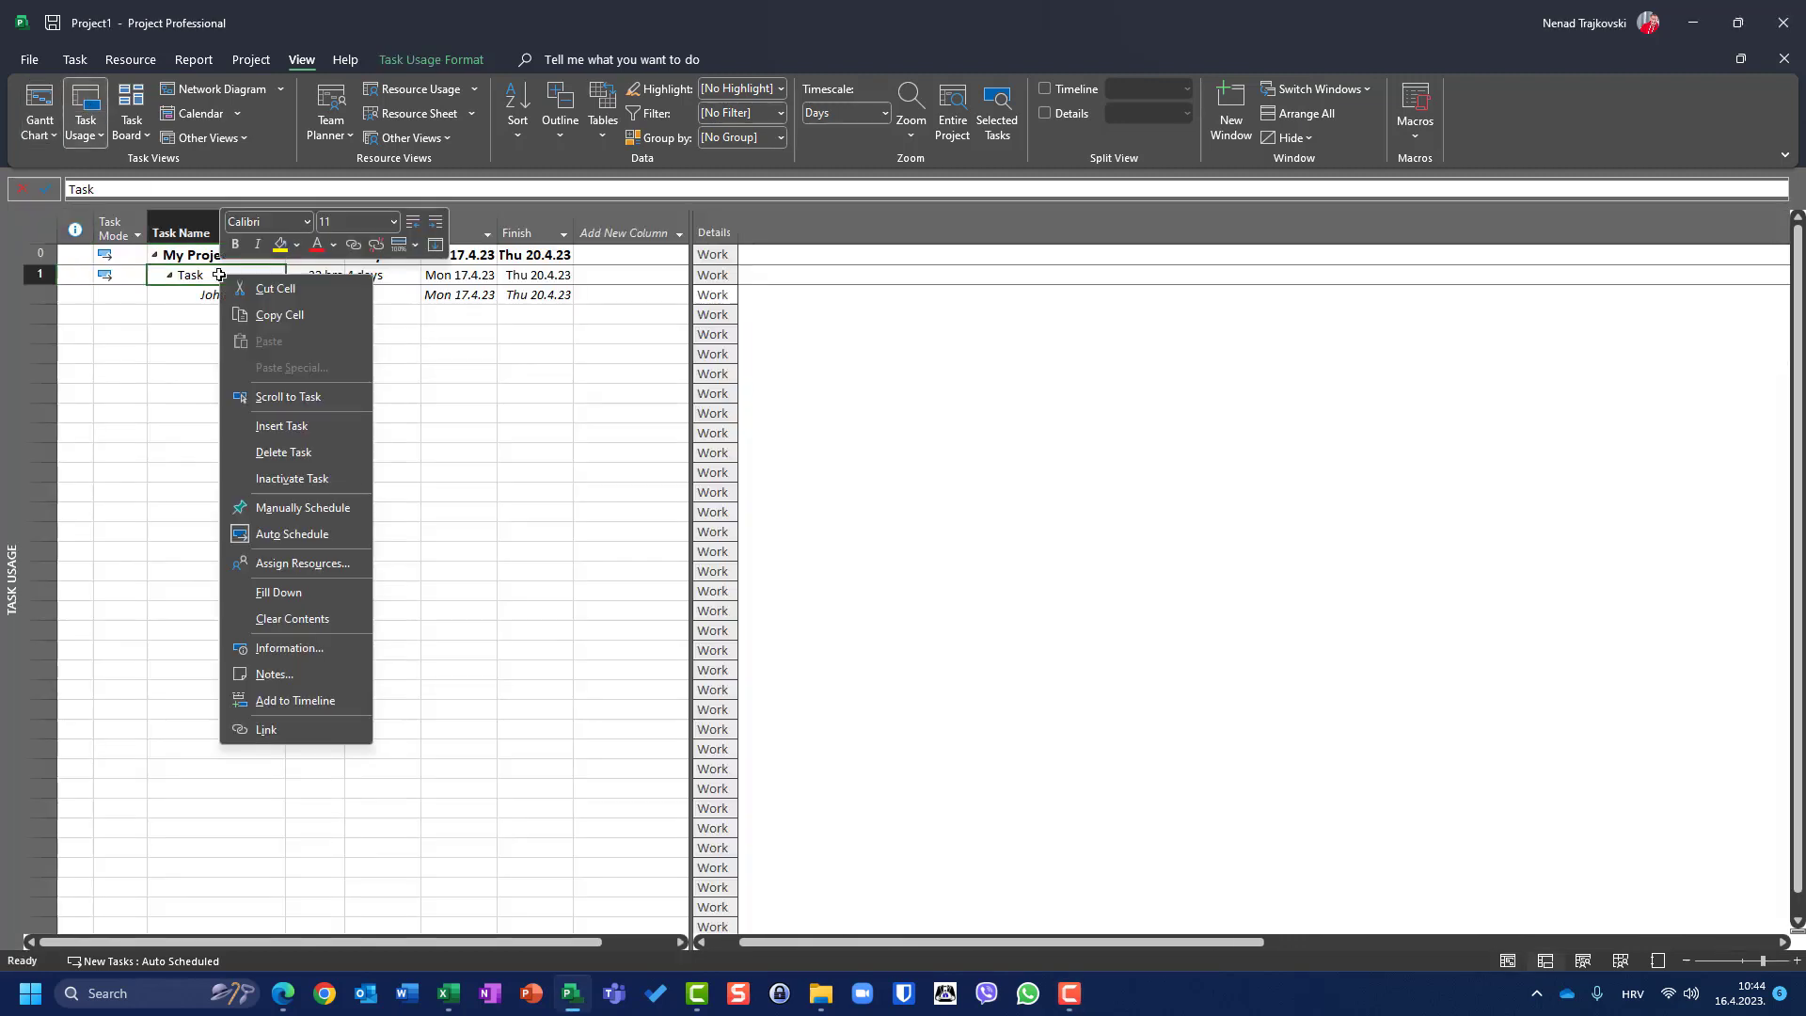
{"action": "left_click", "coordinate": [279, 397]}
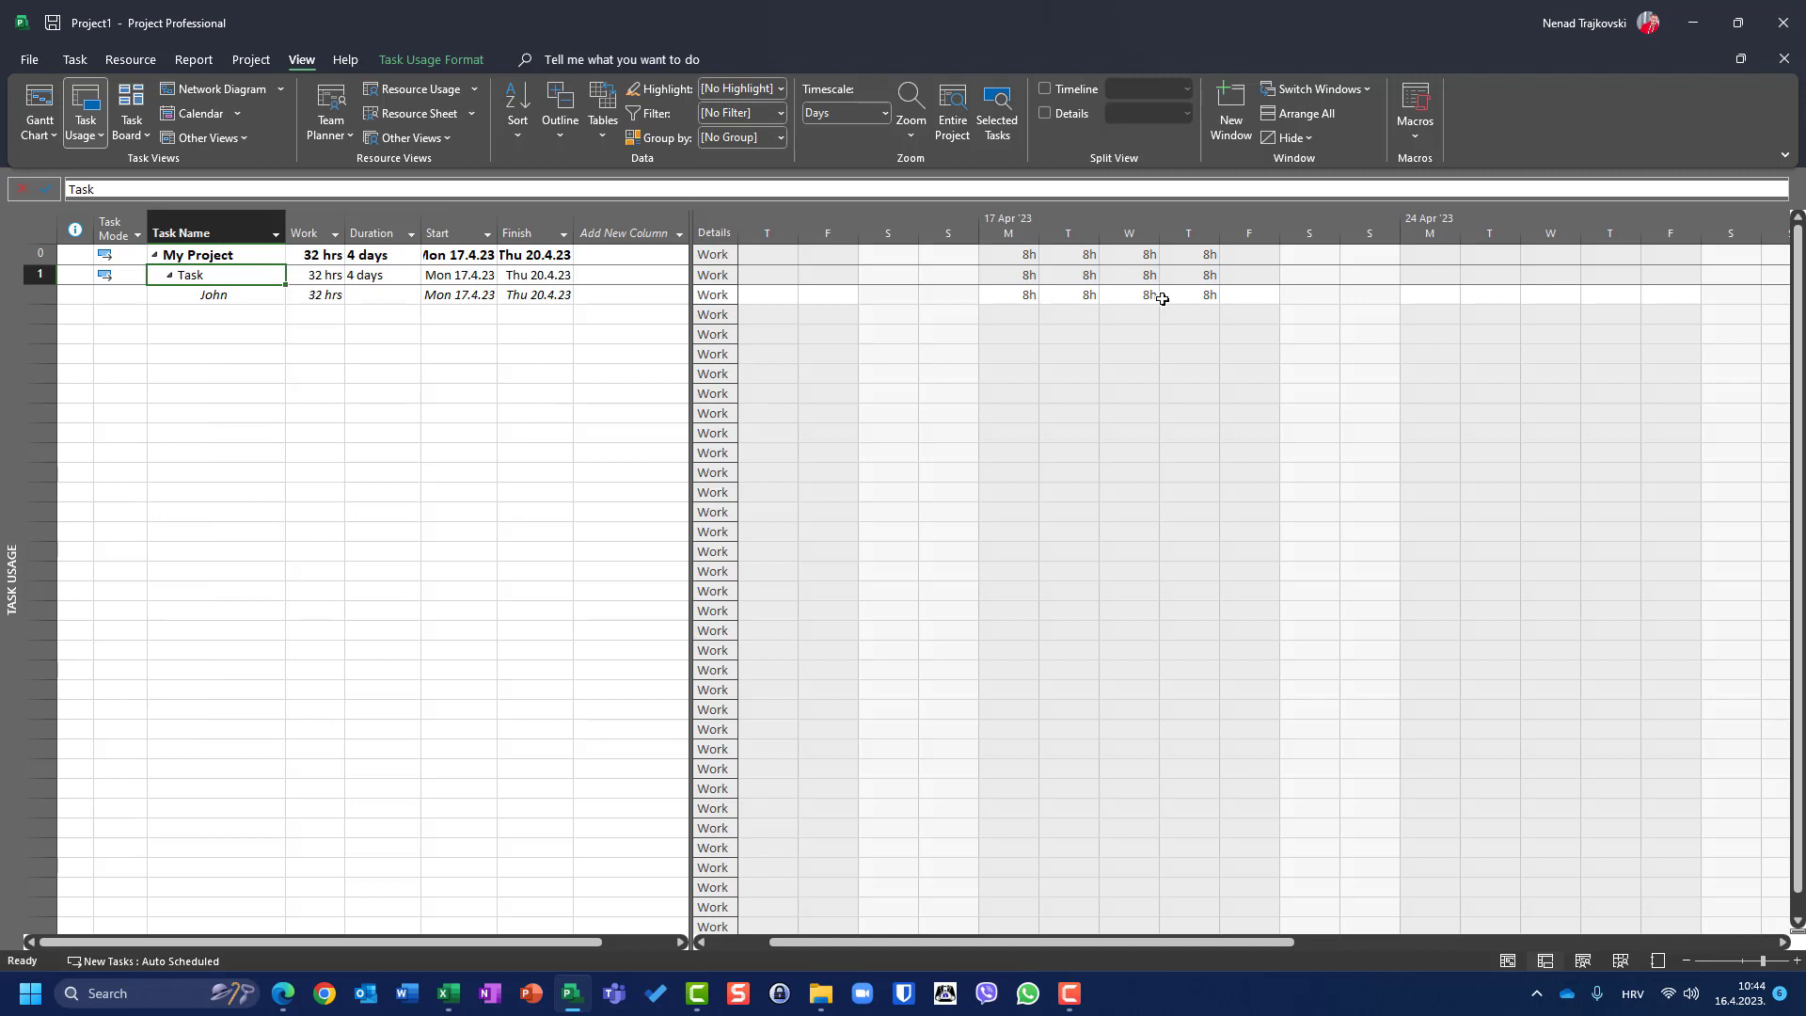
{"action": "right_click", "coordinate": [704, 298]}
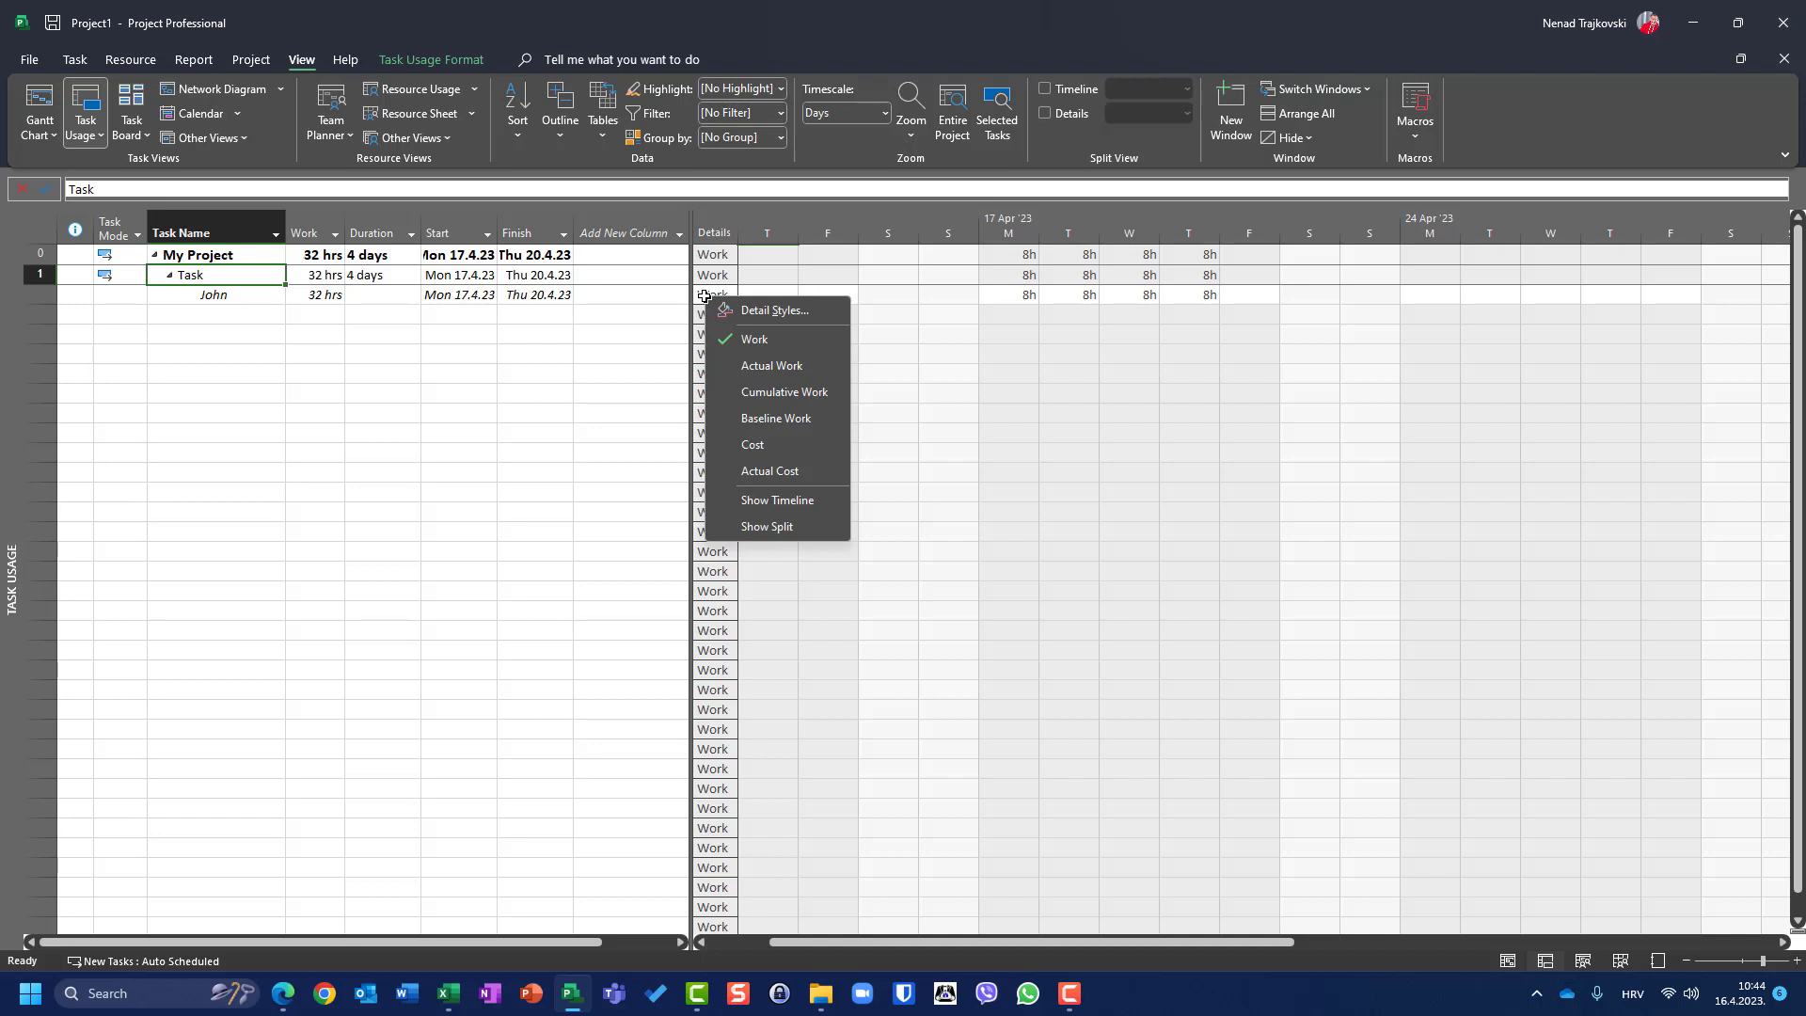
{"action": "left_click", "coordinate": [757, 366]}
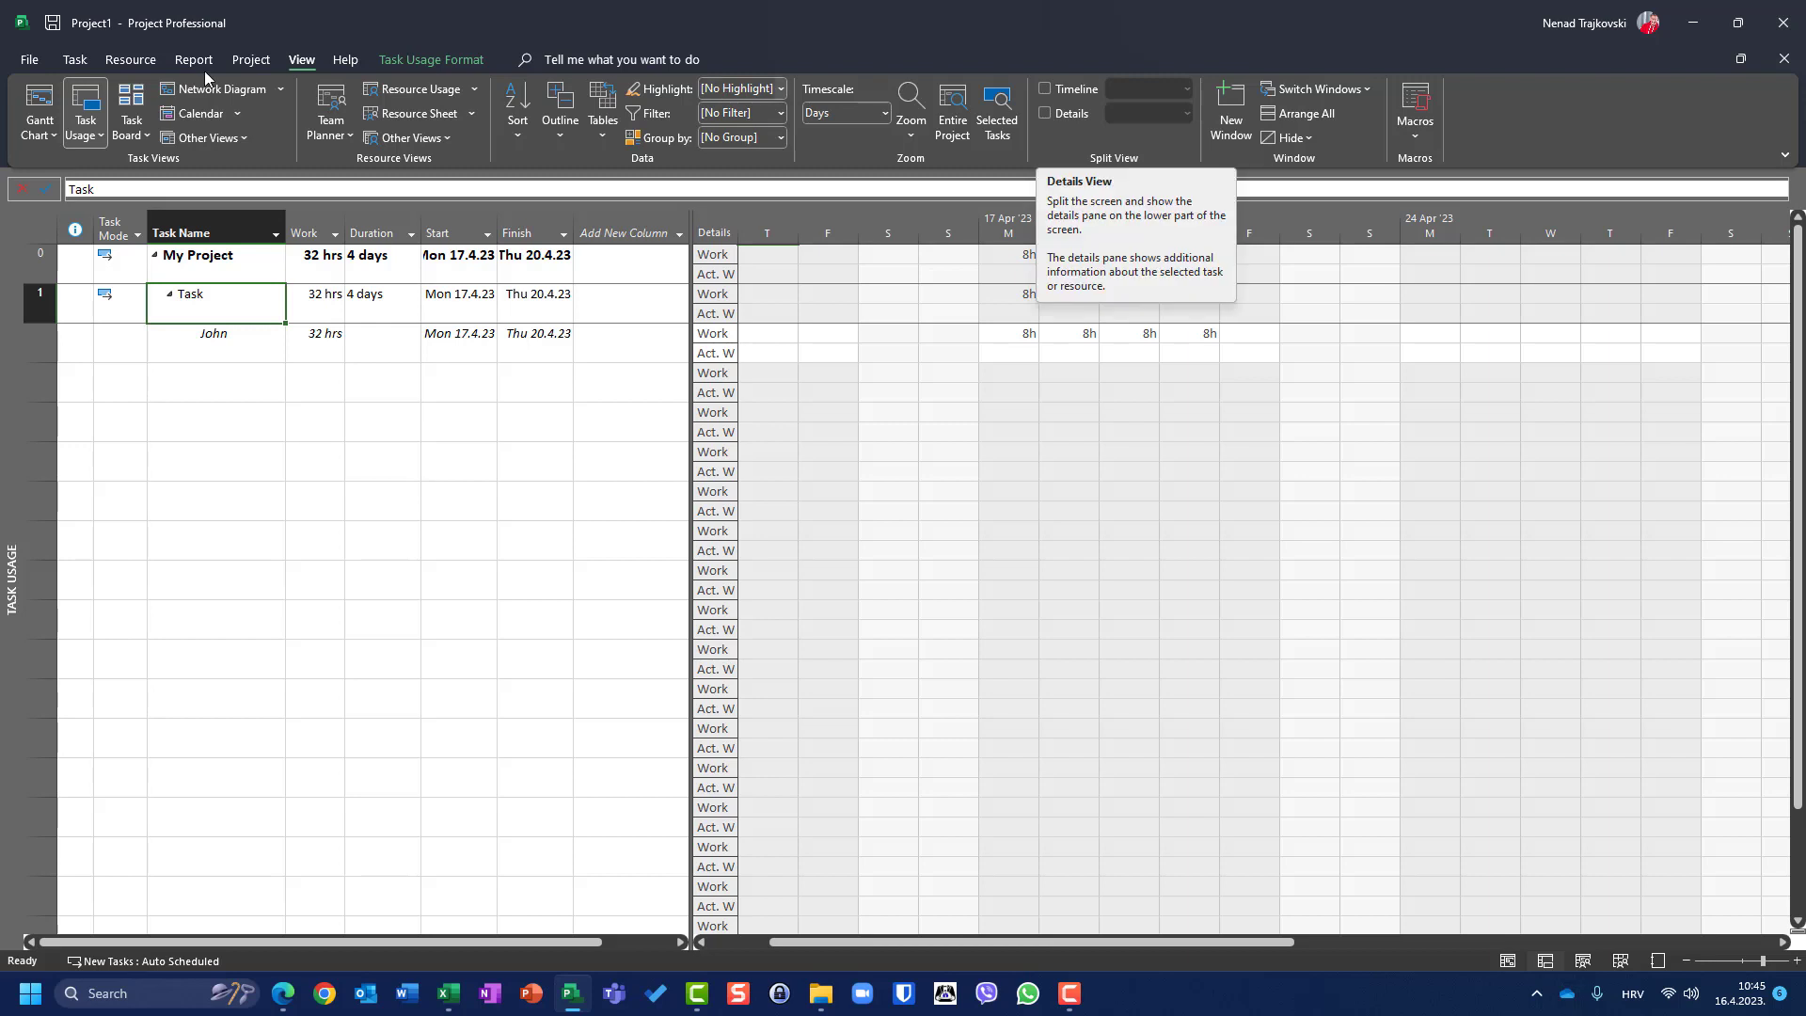
Show the Task Form with Schedule details for John's 32h assignment and its 0d delay.
{"action": "left_click", "coordinate": [1046, 114]}
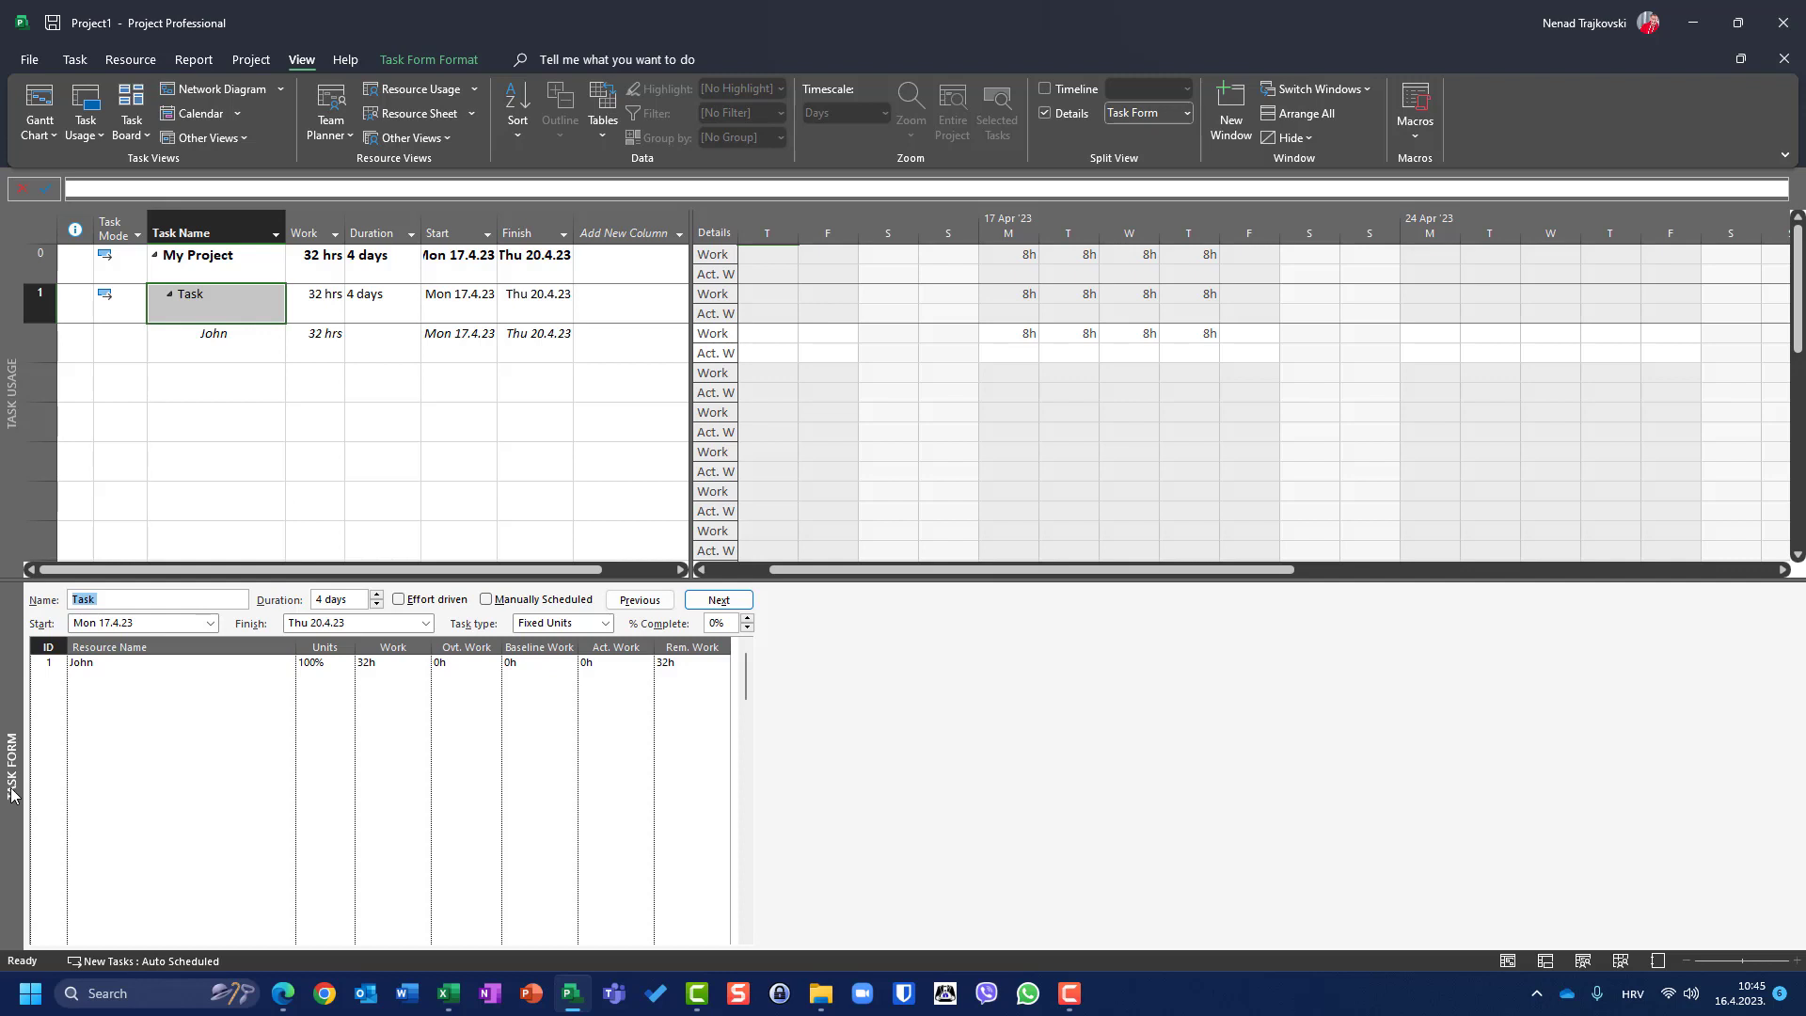
{"action": "right_click", "coordinate": [263, 715]}
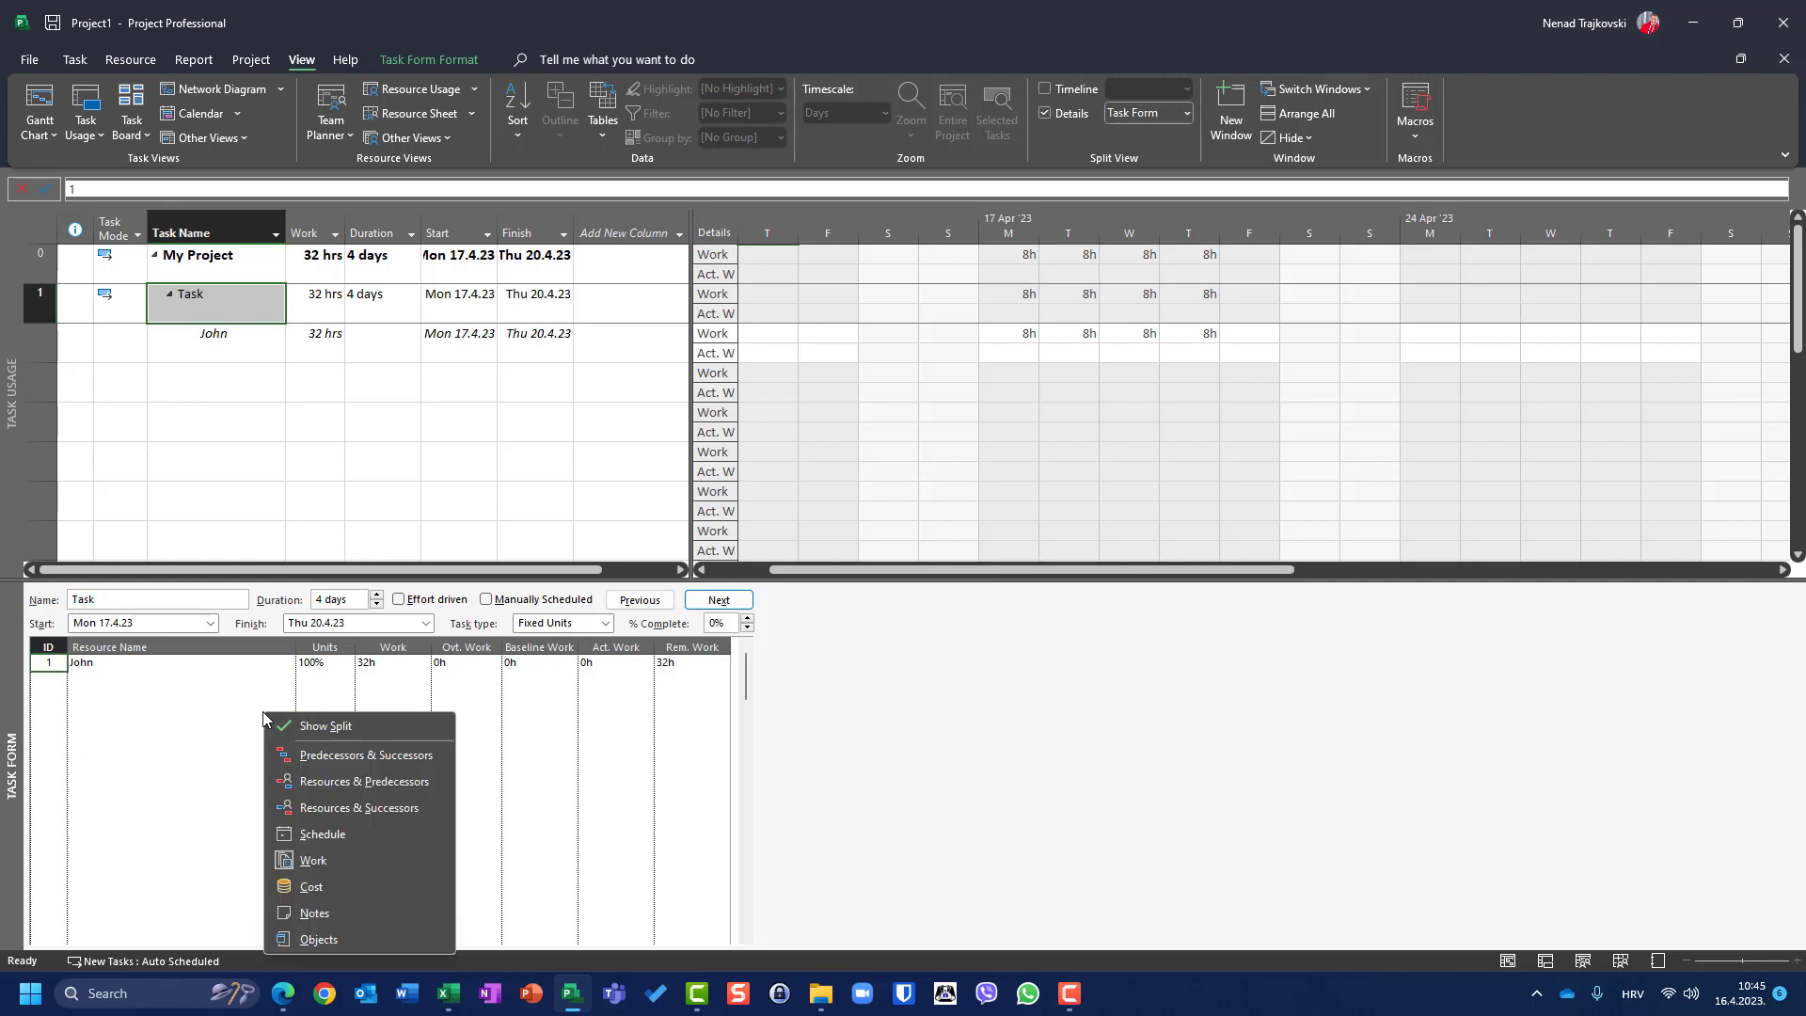
{"action": "left_click", "coordinate": [327, 838]}
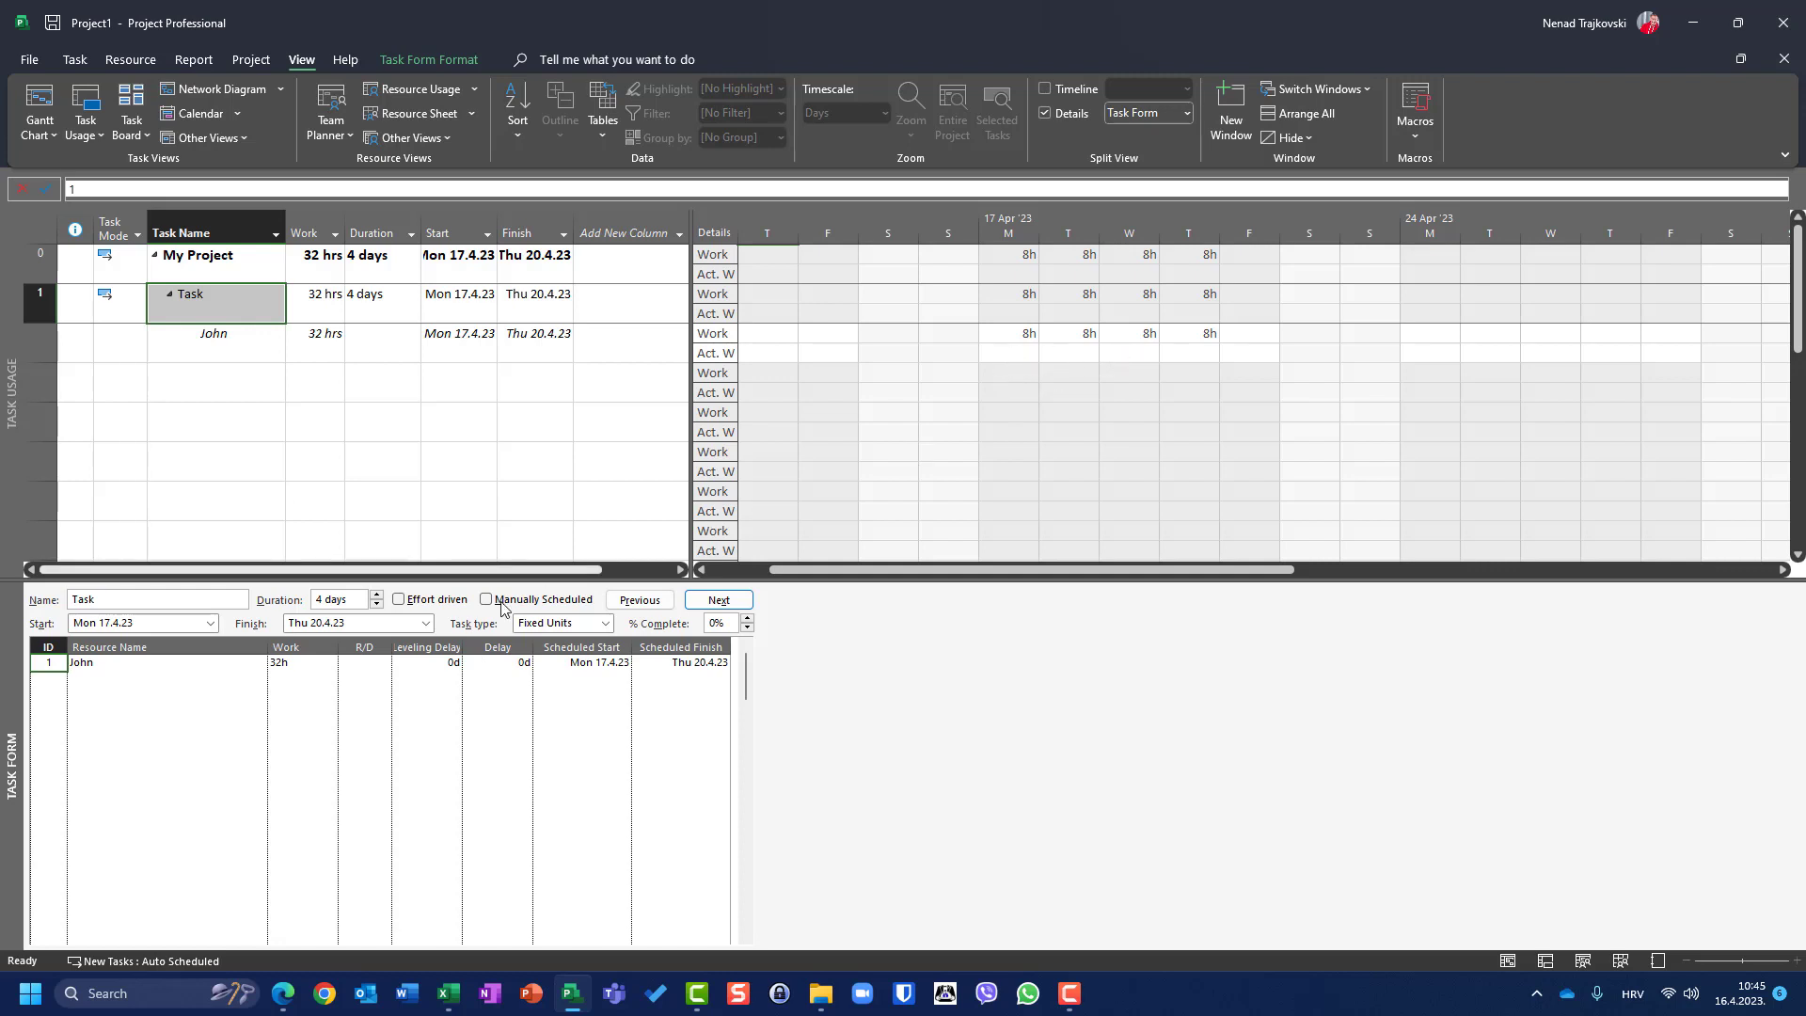
{"action": "left_click", "coordinate": [507, 663]}
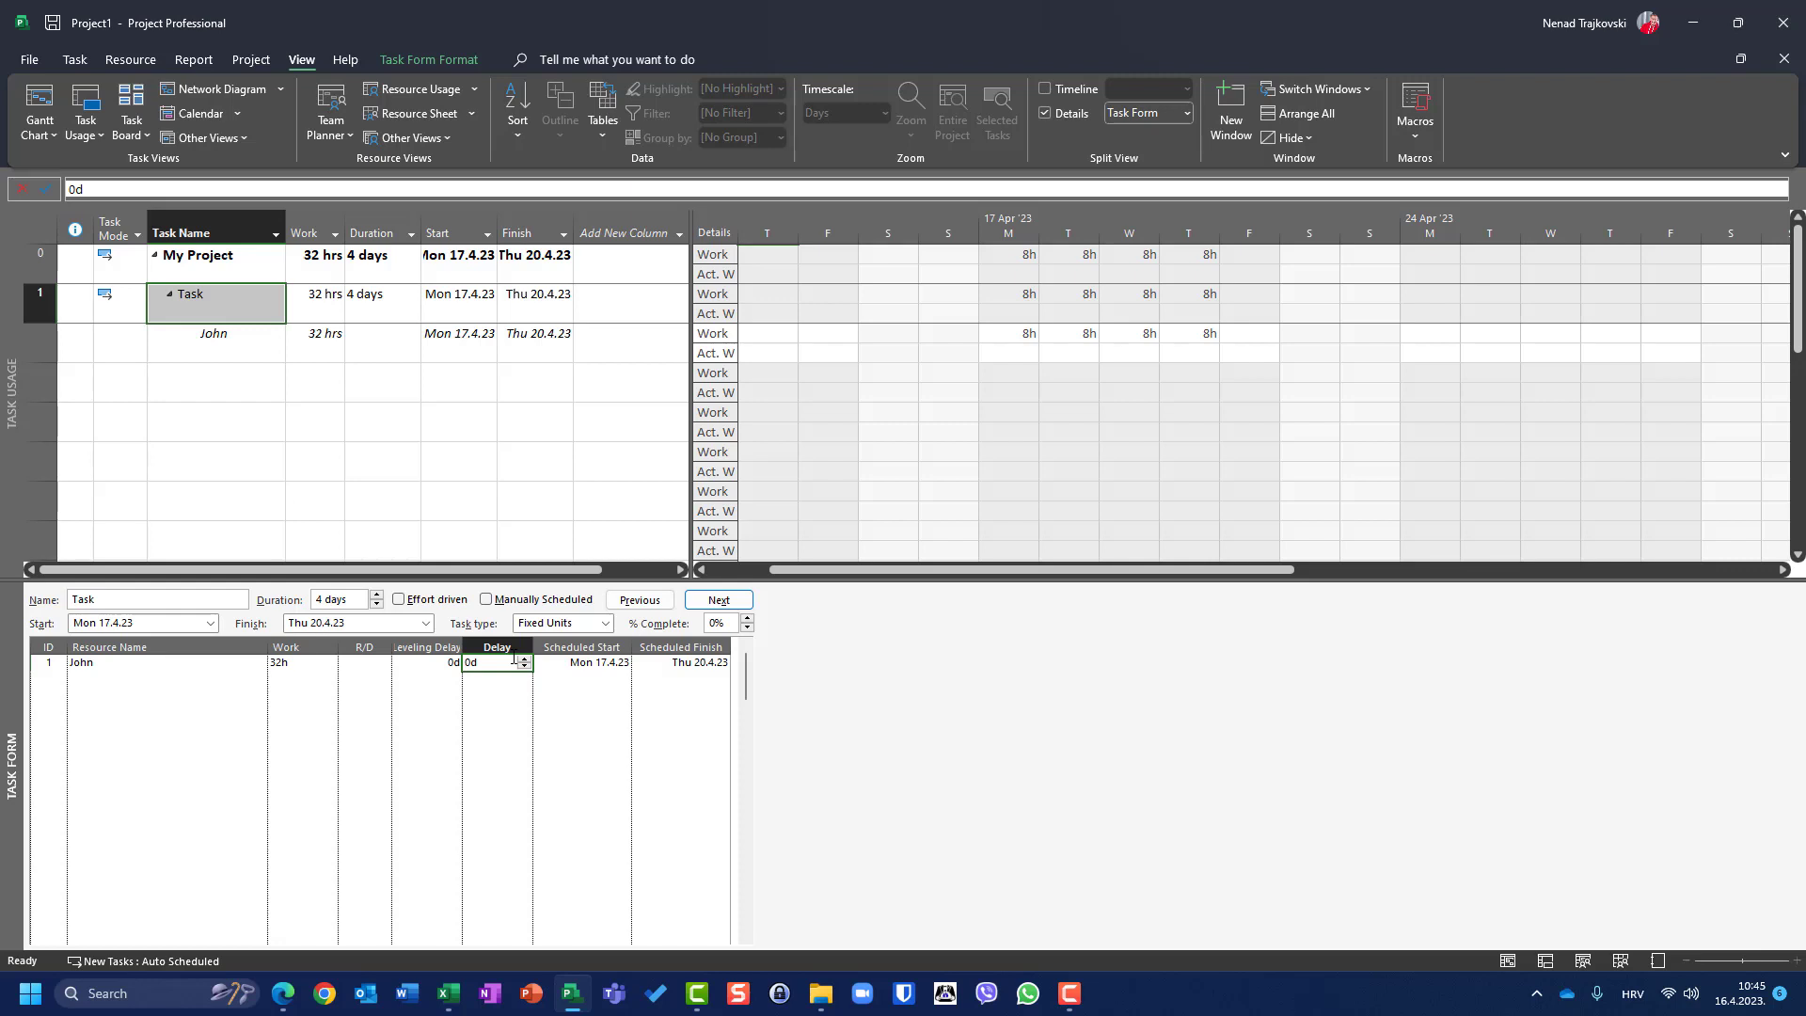
{"action": "type", "text": "2d"}
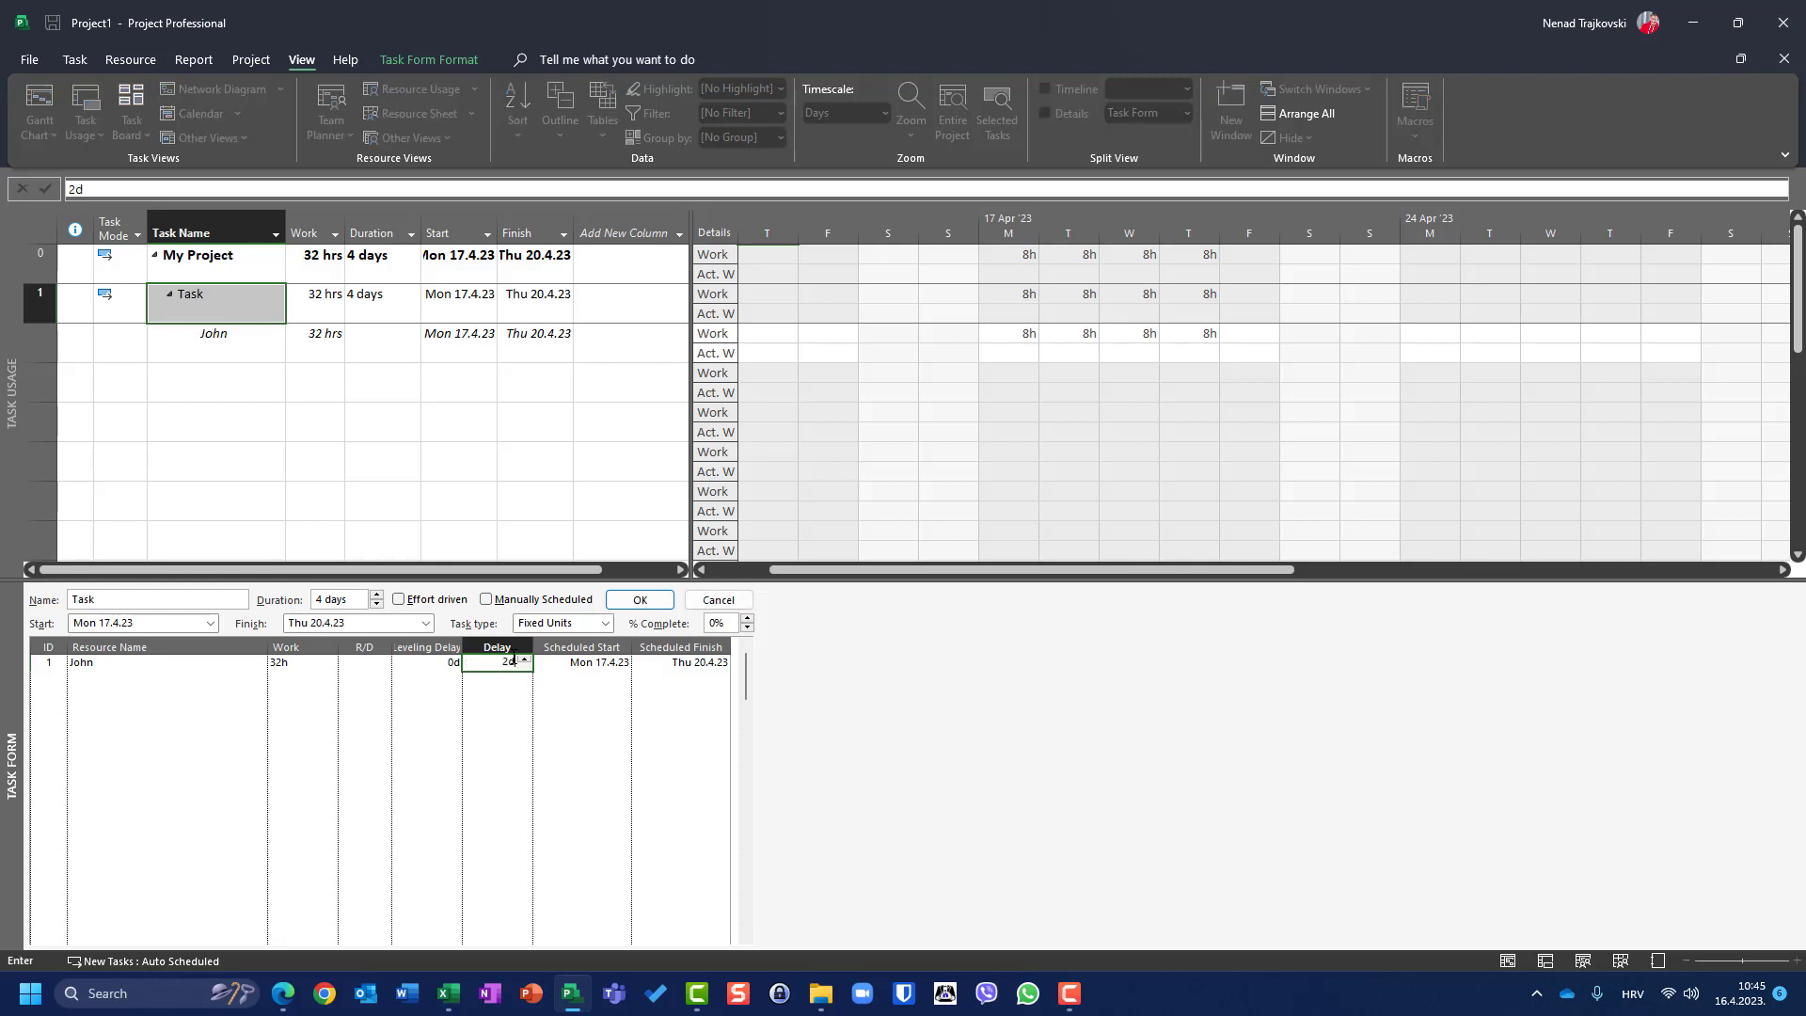
{"action": "left_click", "coordinate": [635, 600]}
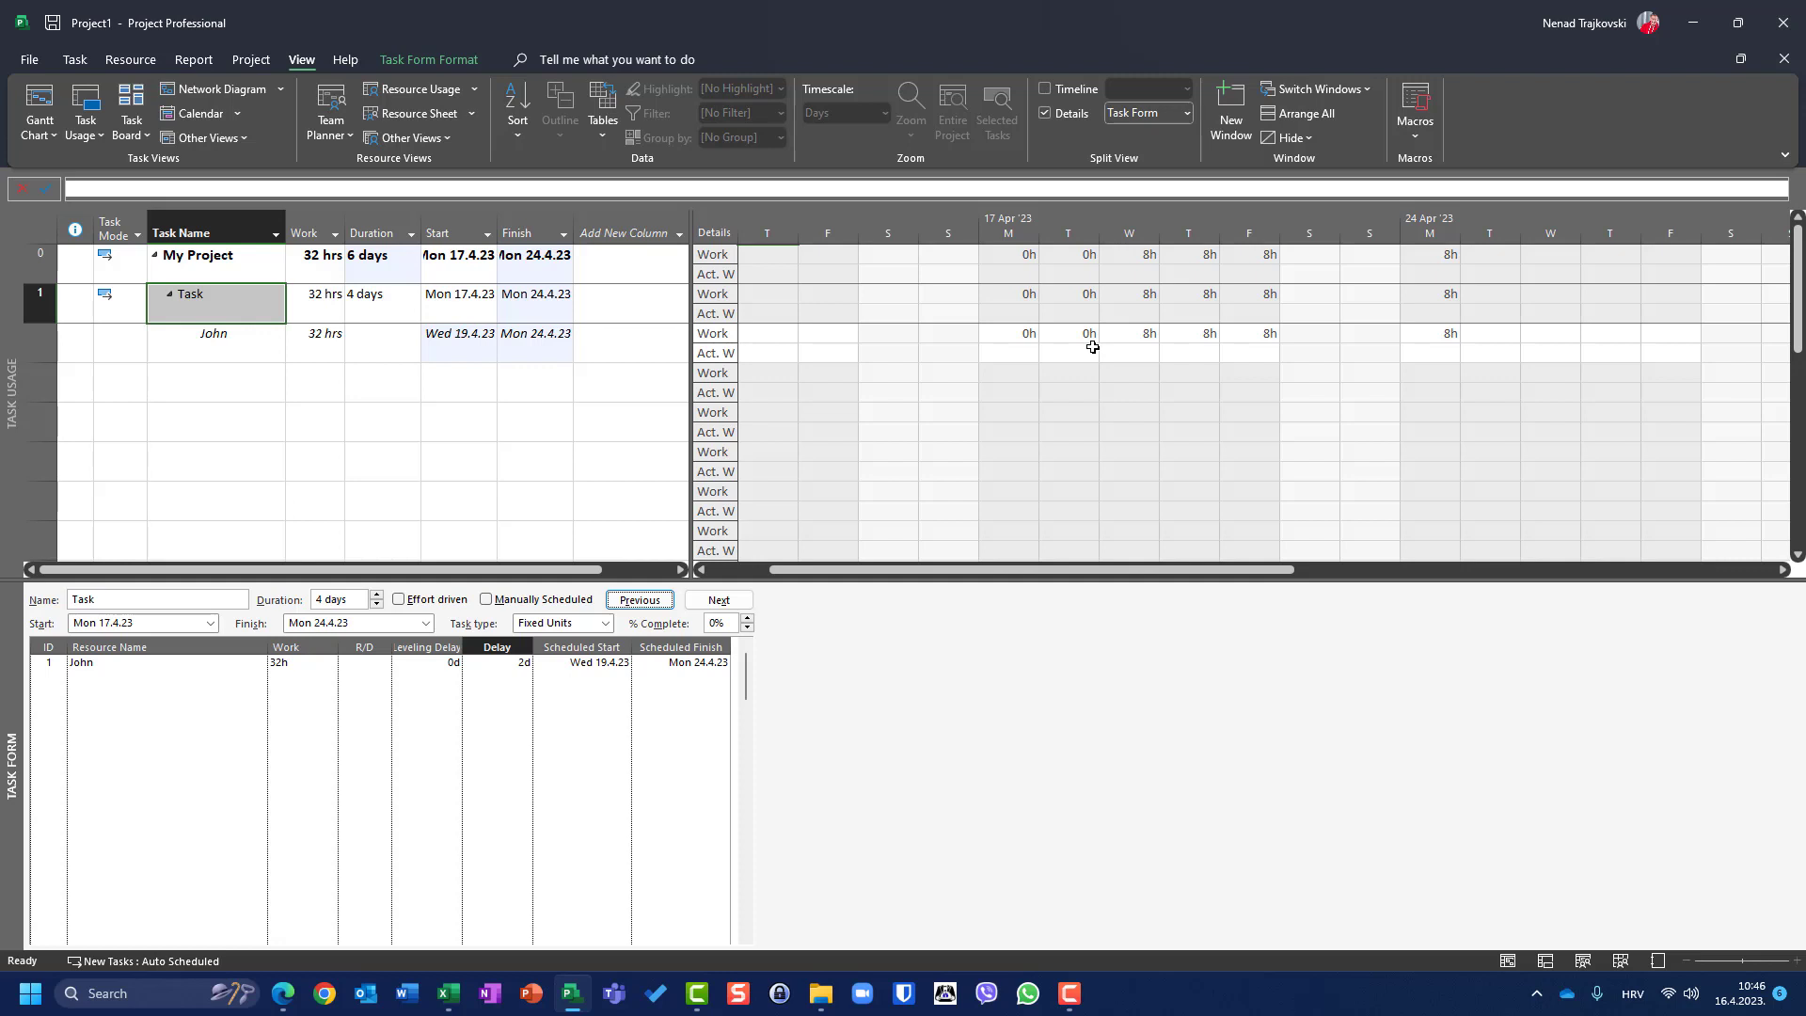
{"action": "key", "text": "ctrl+z"}
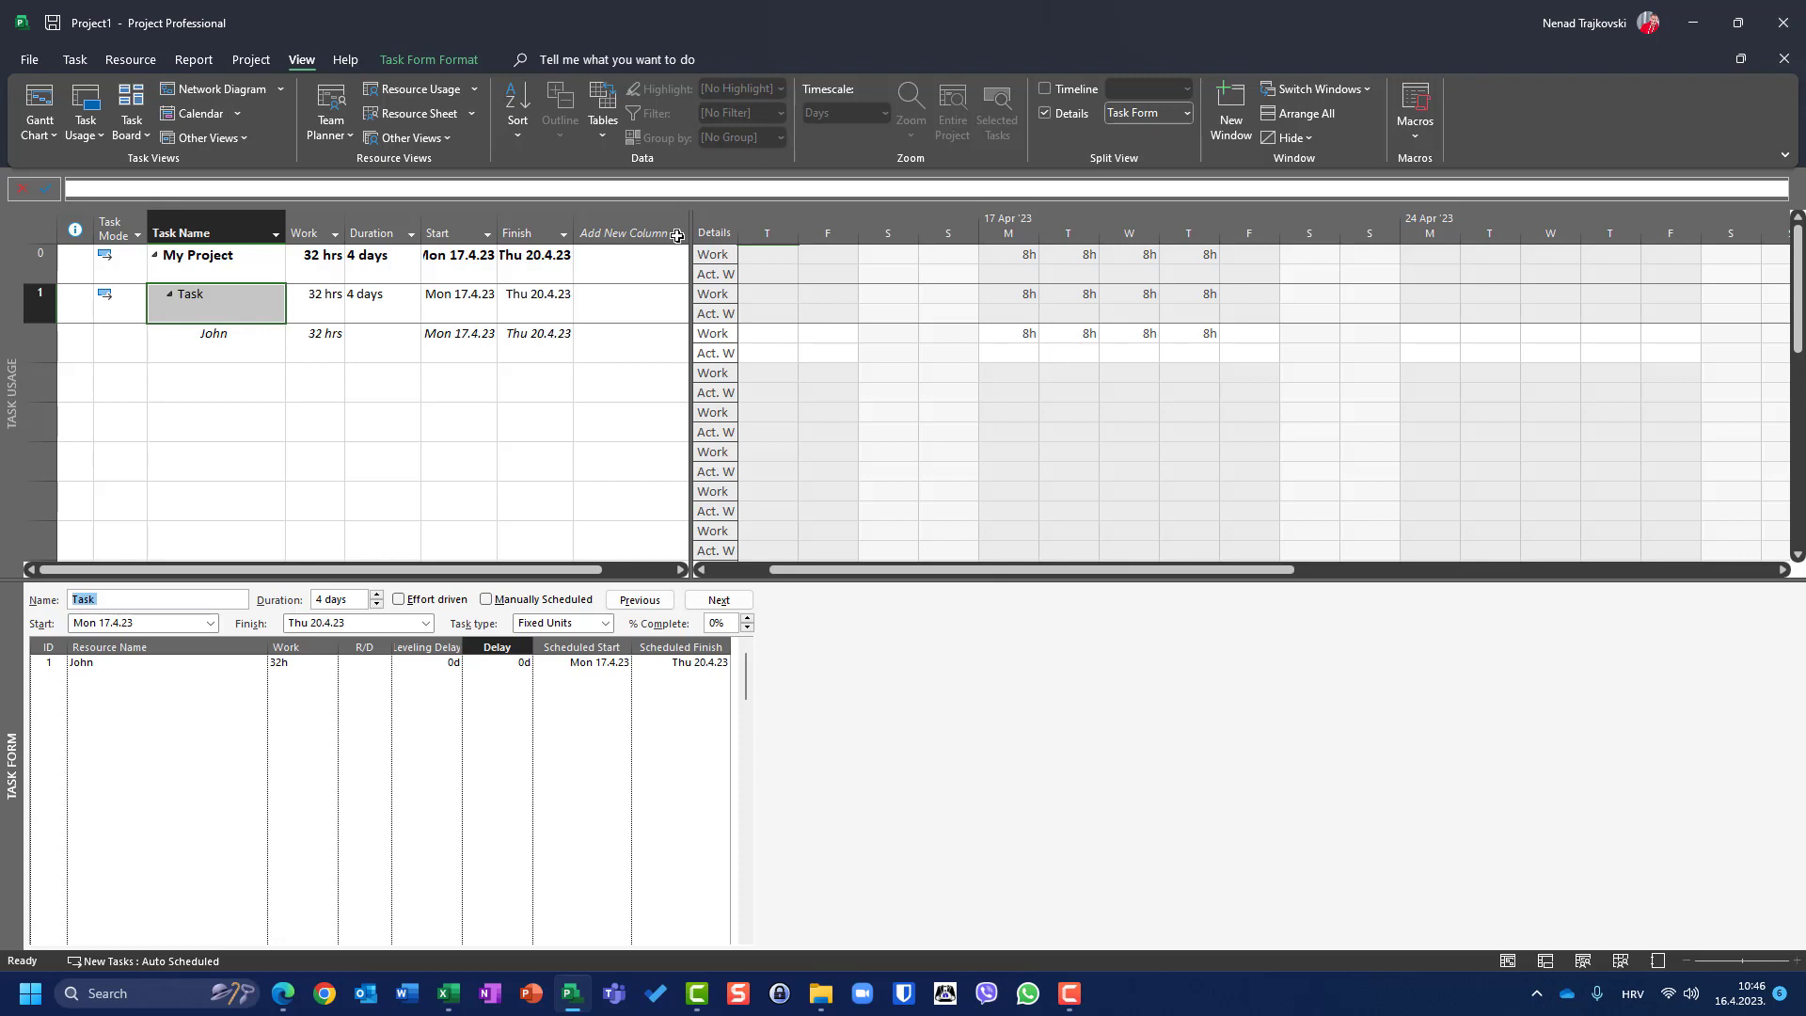
Mark the task 50% complete and set John's assignment delay to 2d.
{"action": "left_click", "coordinate": [75, 59]}
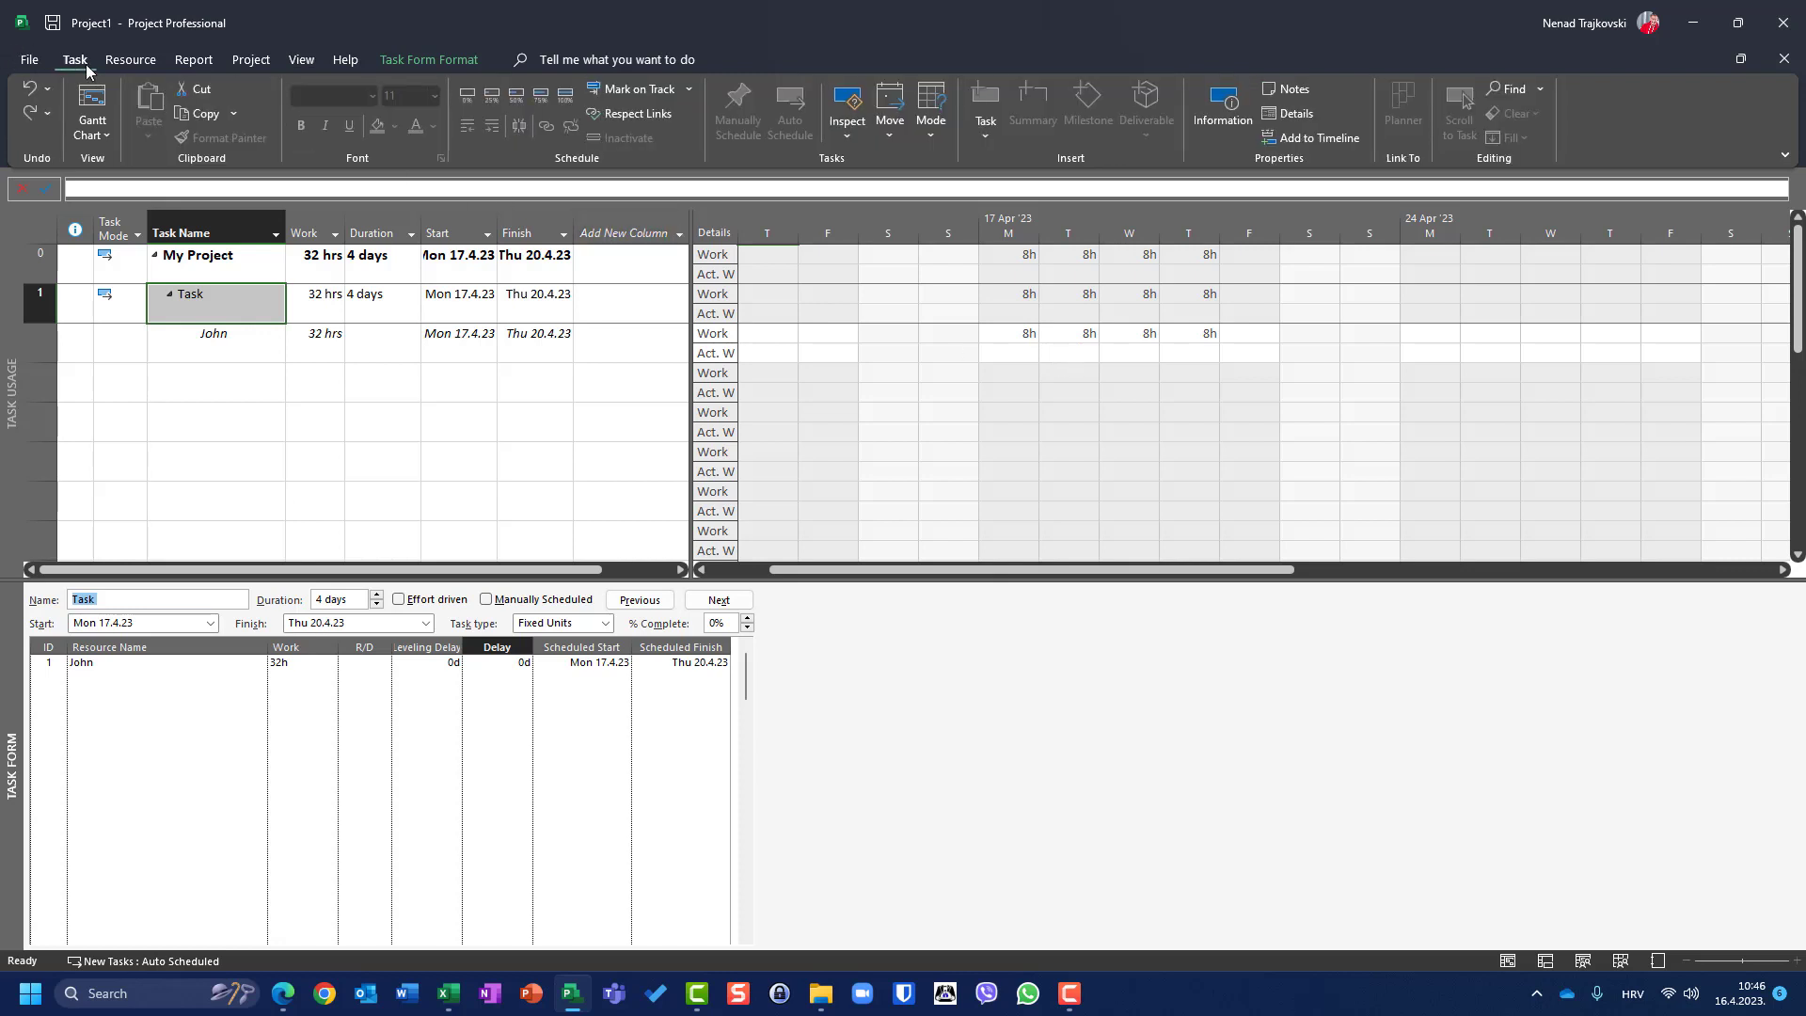
{"action": "left_click", "coordinate": [518, 98]}
{"action": "left_click", "coordinate": [503, 663]}
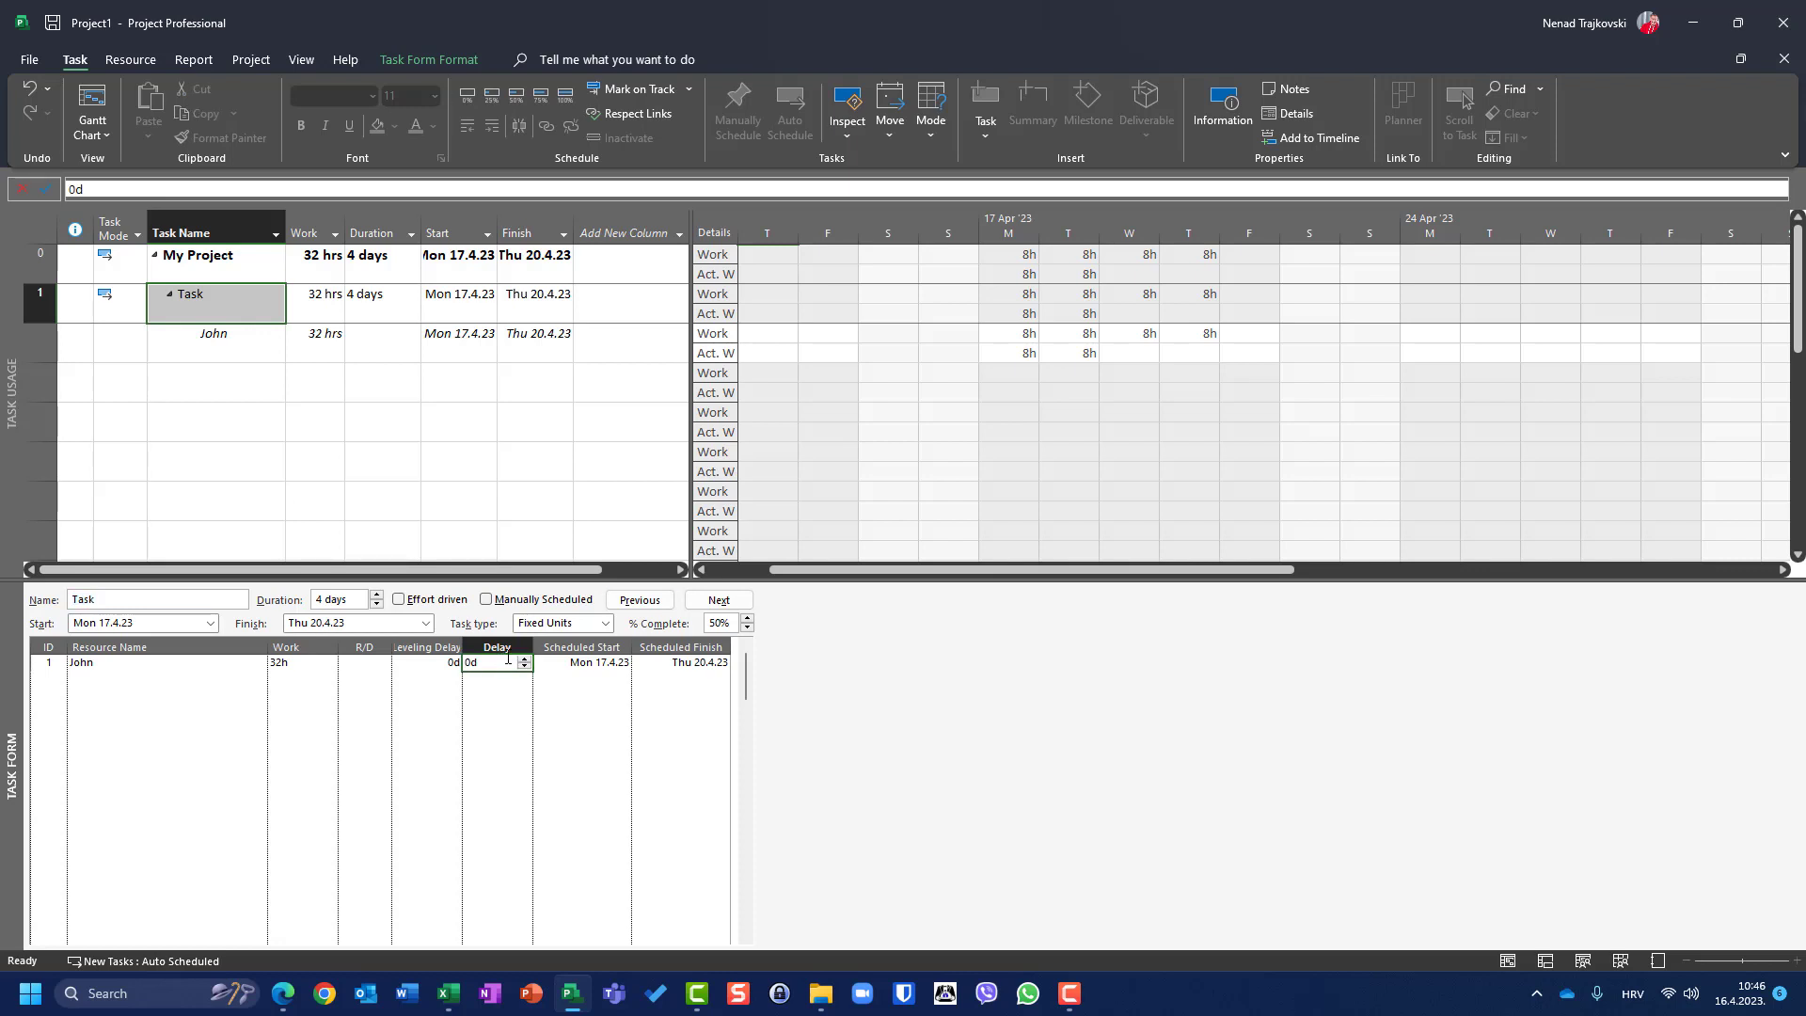
{"action": "type", "text": "2d"}
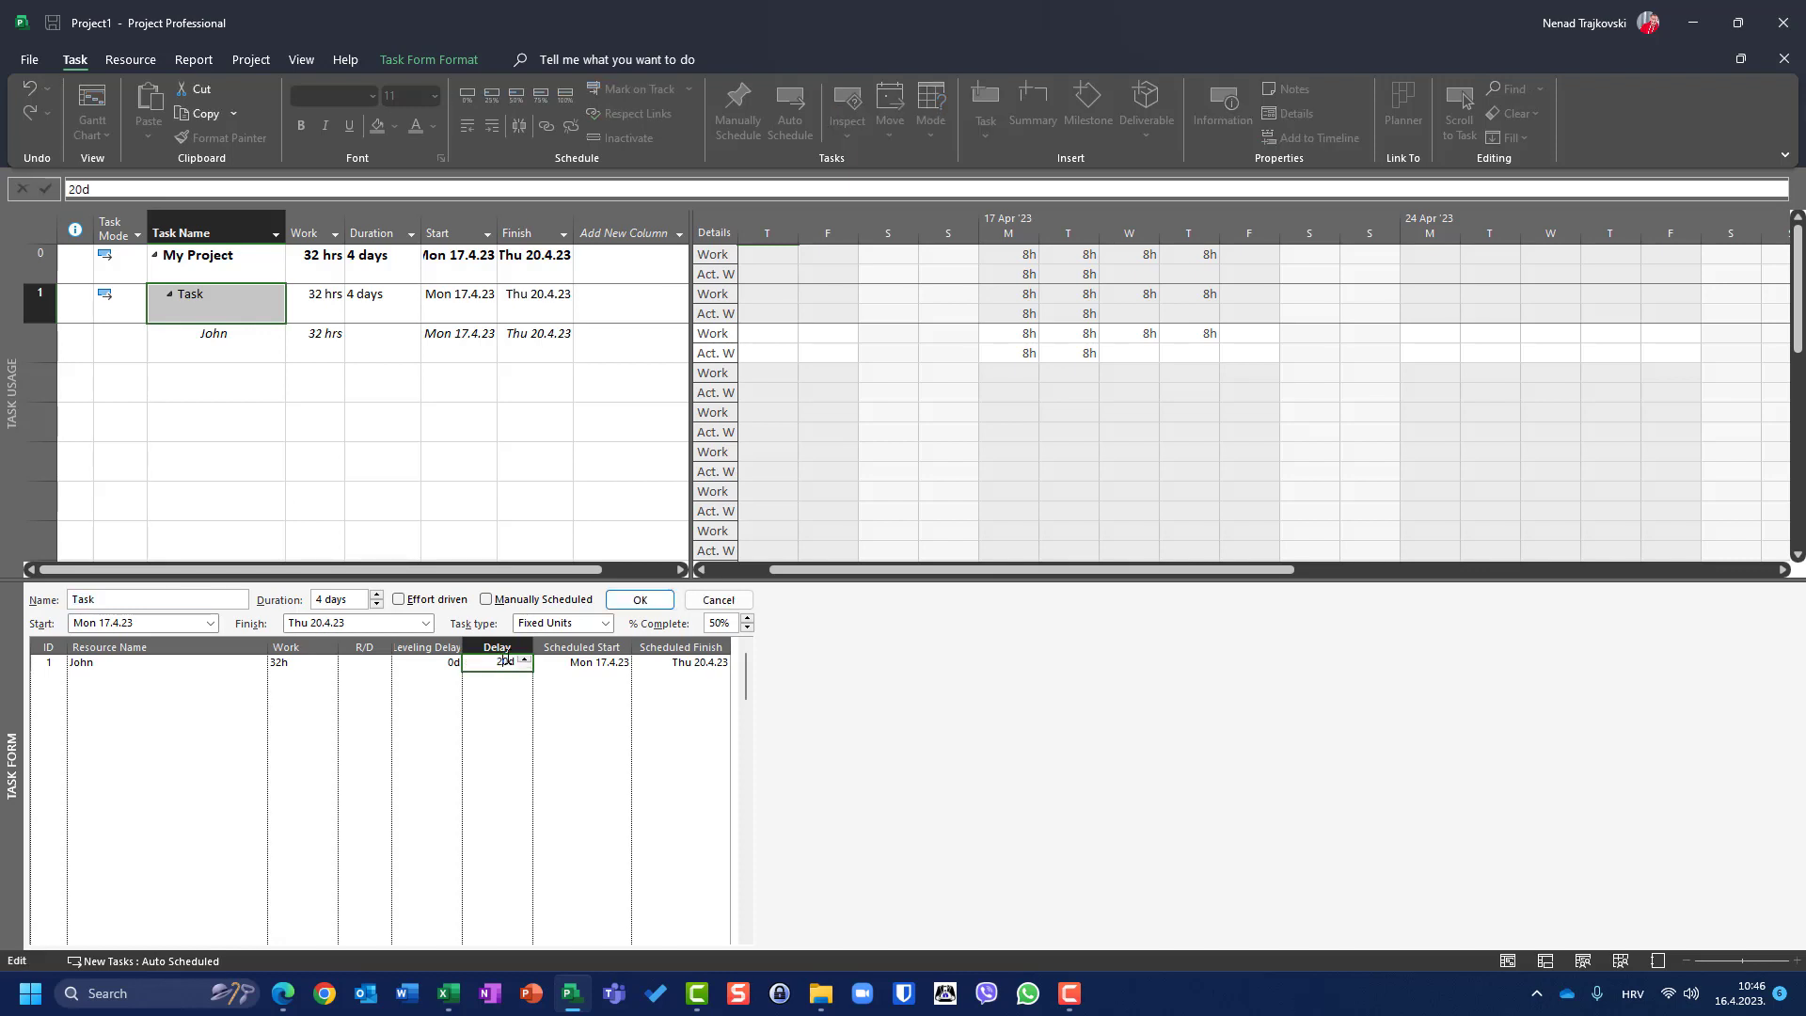
{"action": "left_click", "coordinate": [639, 599]}
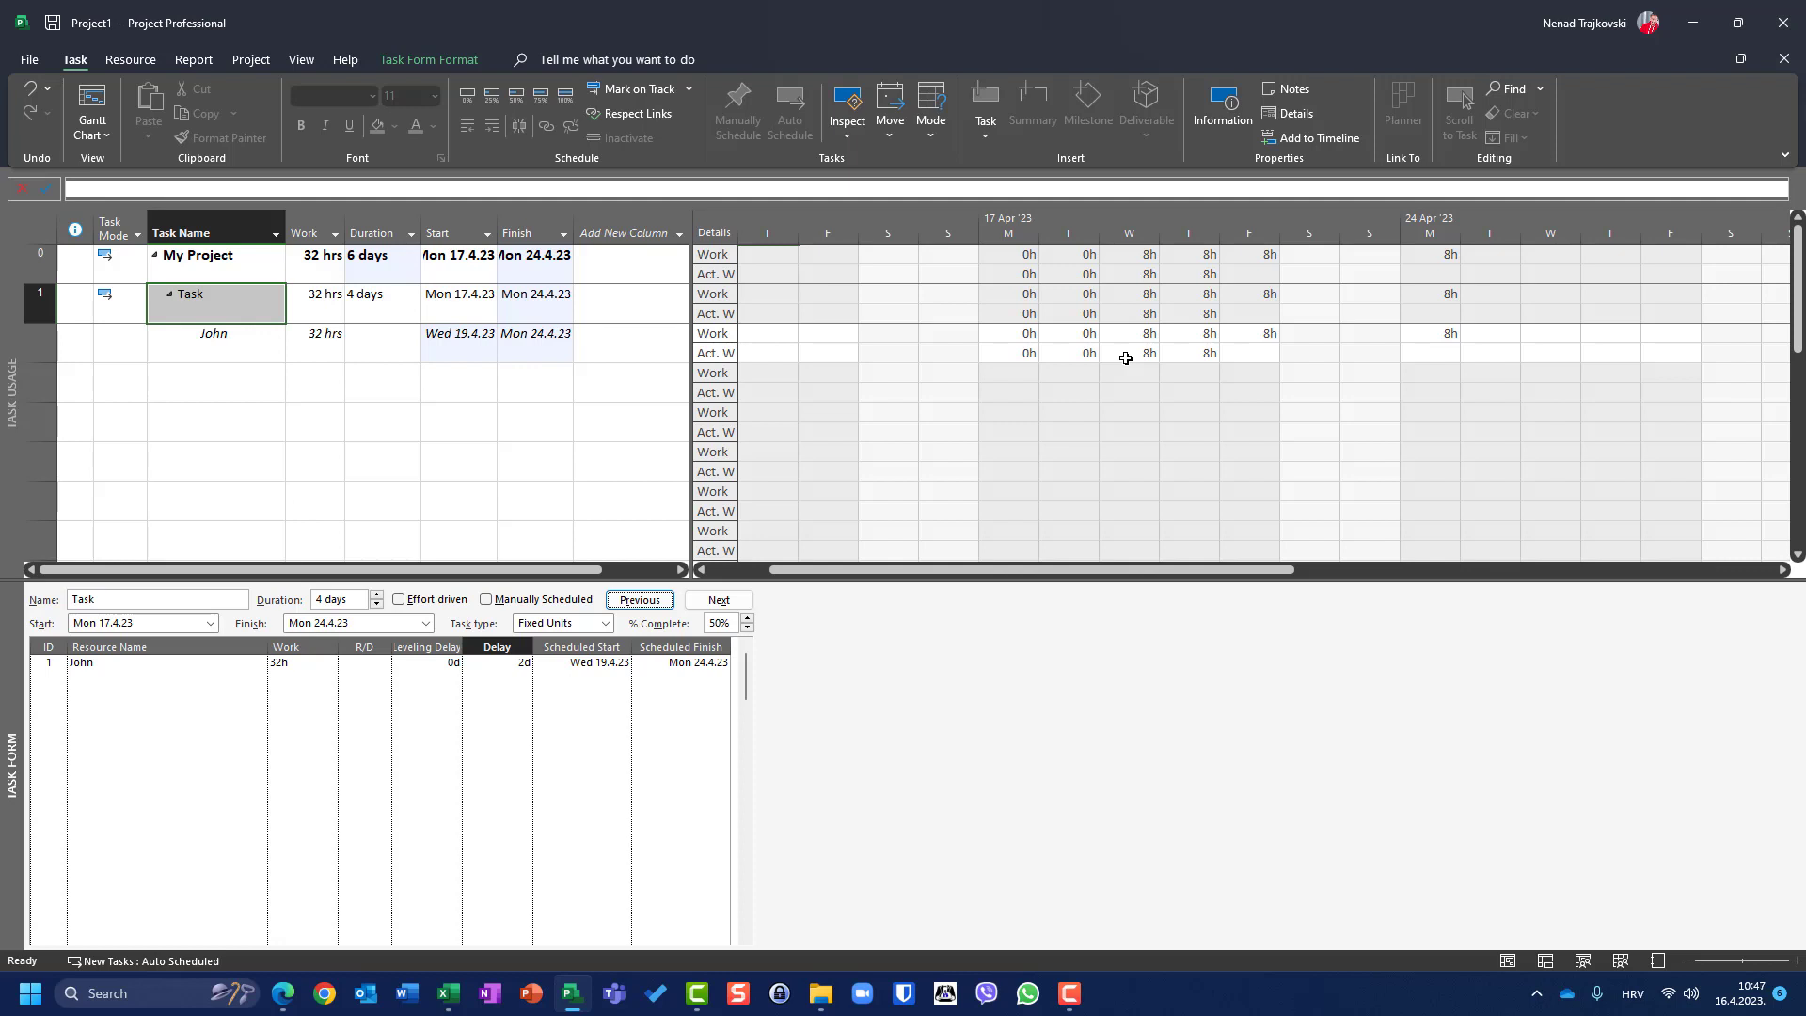
{"action": "key", "text": "Return"}
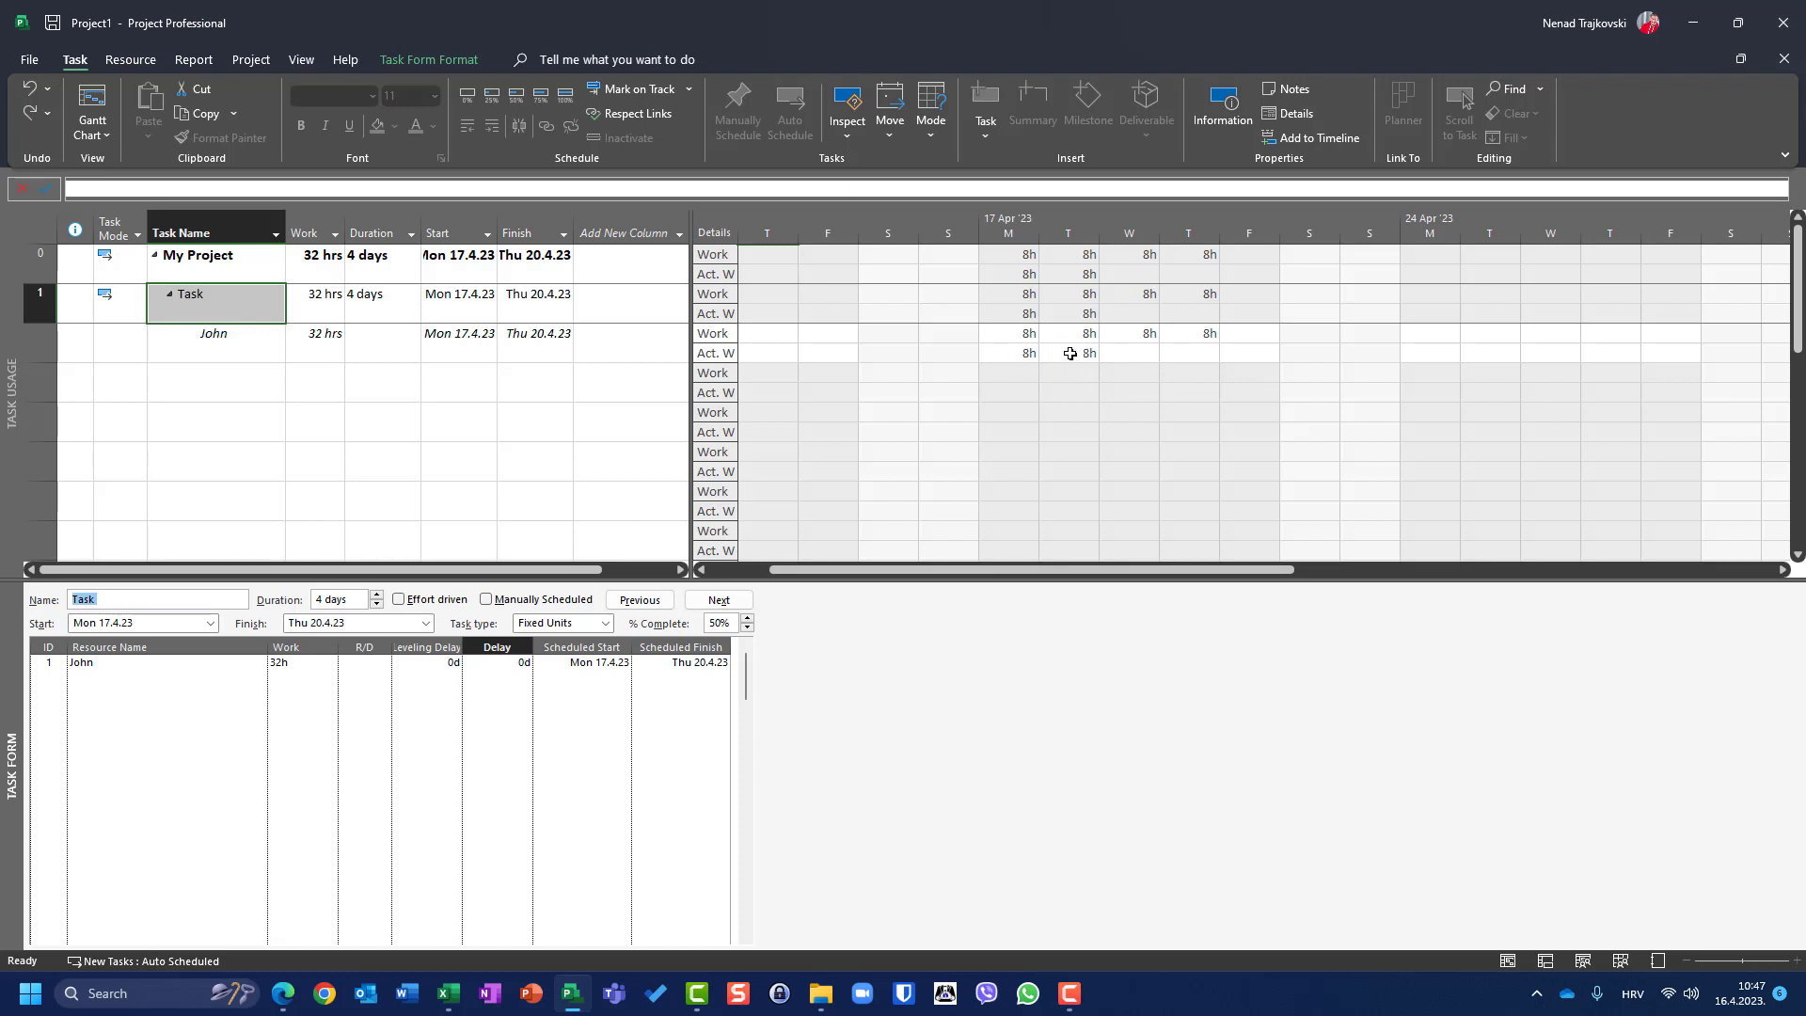
{"action": "left_click", "coordinate": [496, 663]}
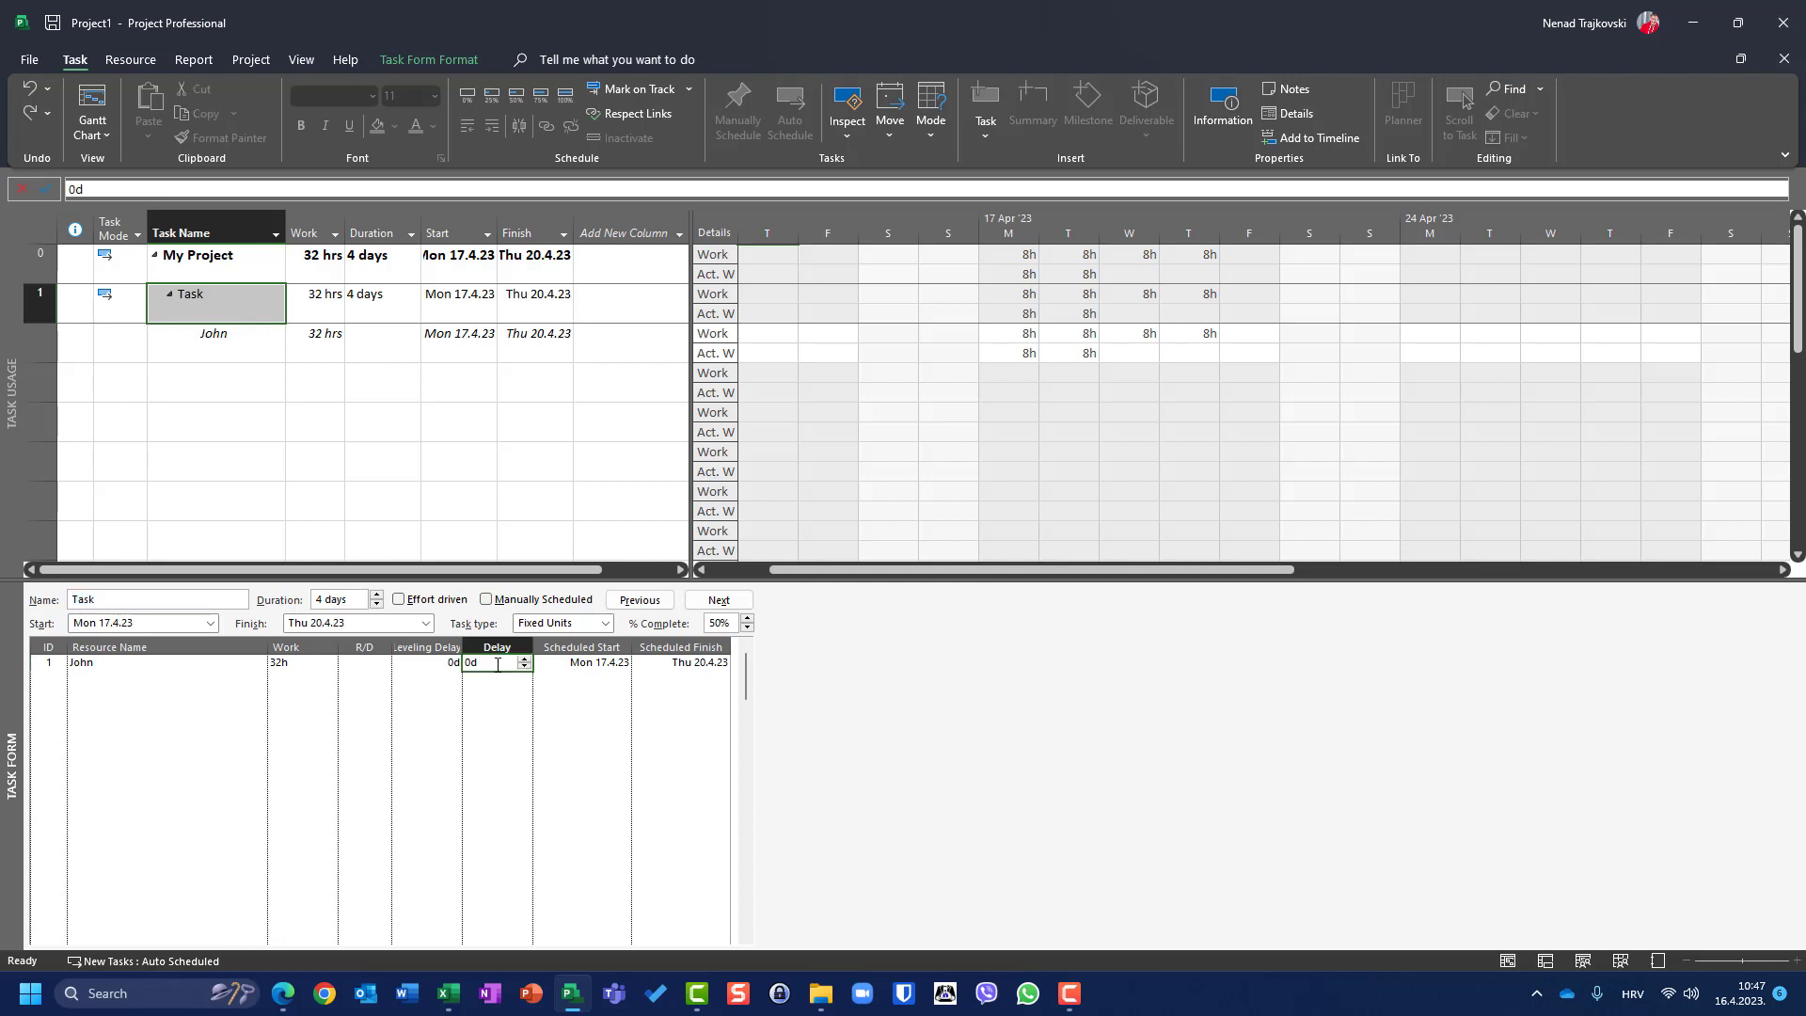
{"action": "type", "text": "2d"}
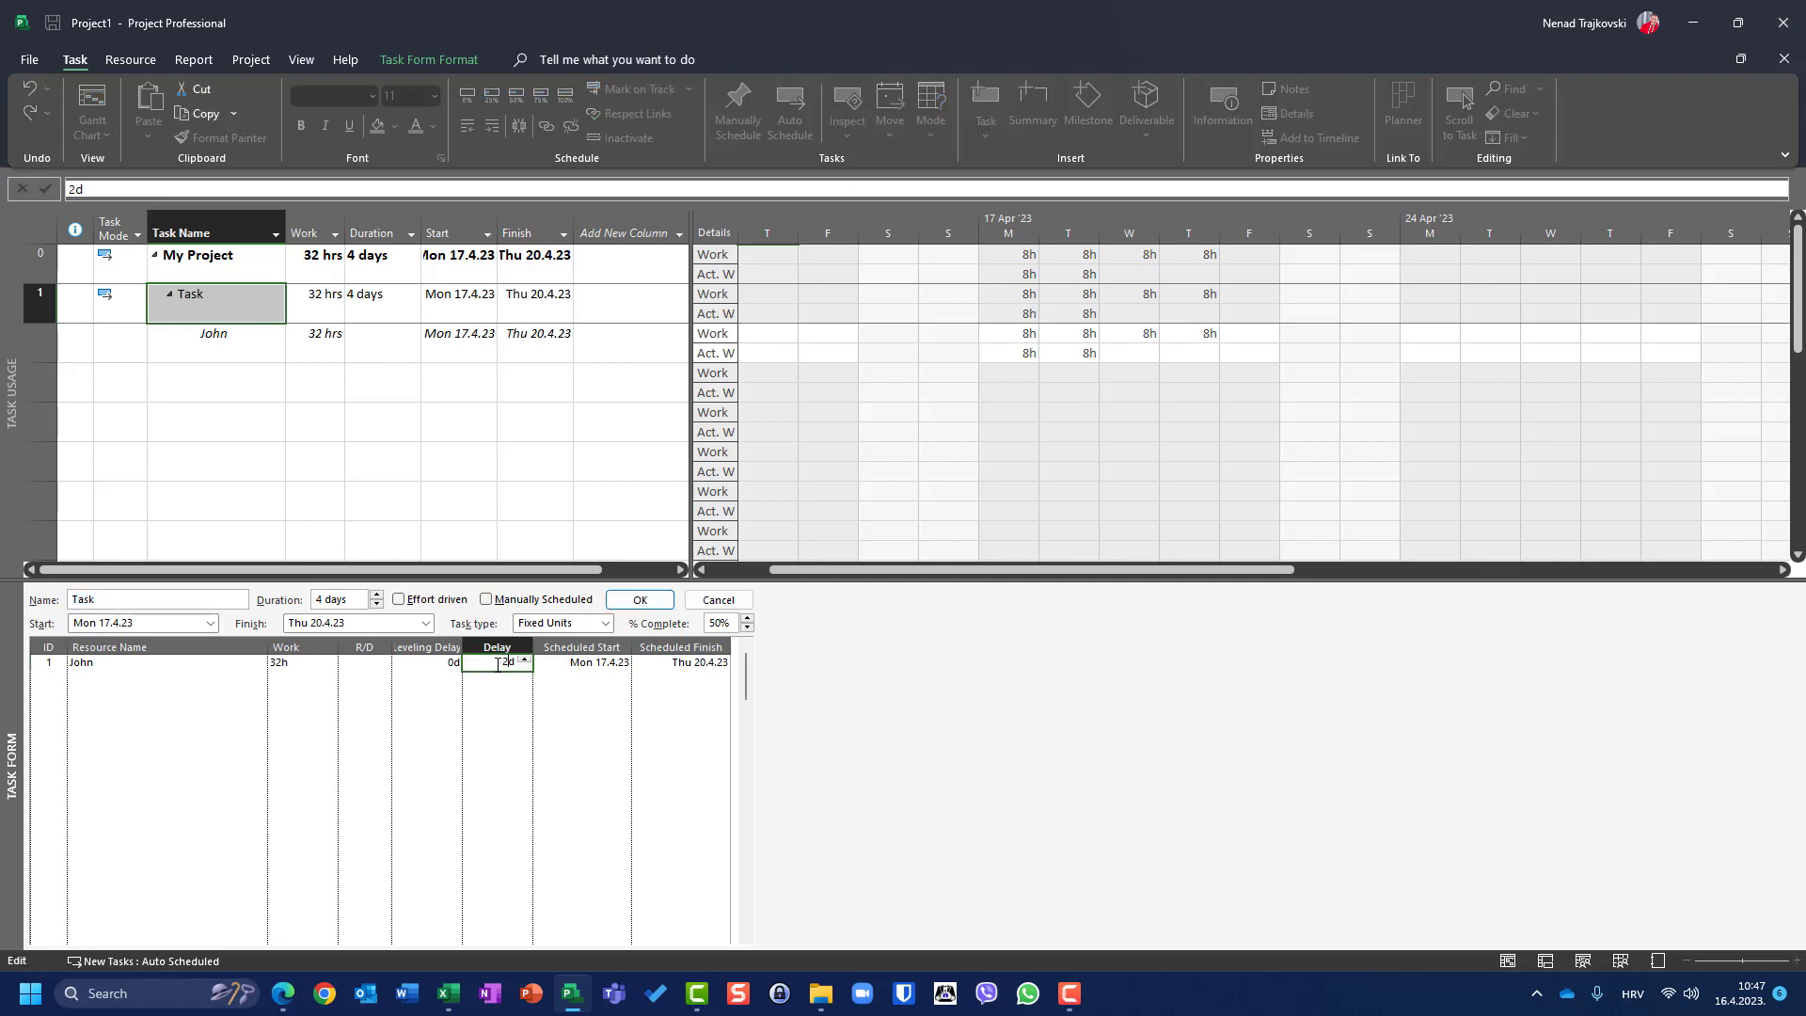
{"action": "left_click", "coordinate": [628, 604]}
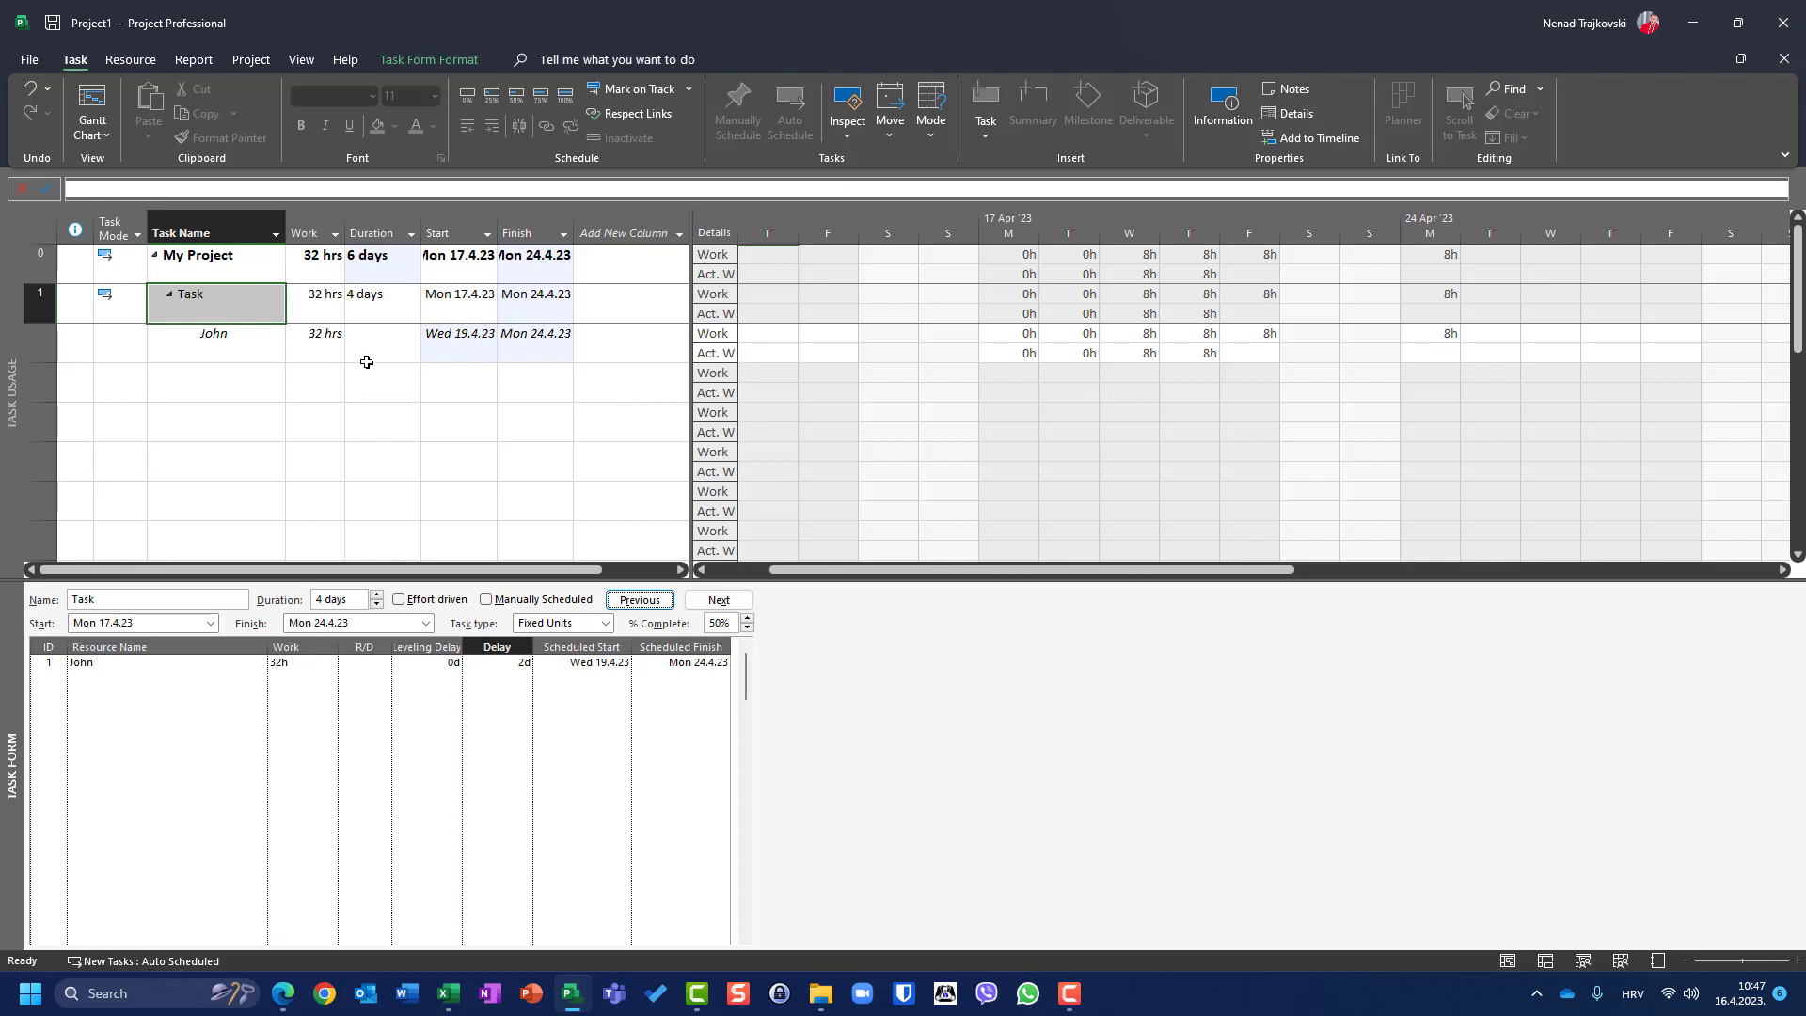
Check the delayed bar in Gantt Chart, then return to Task Usage and undo the 2d delay.
{"action": "left_click", "coordinate": [92, 99]}
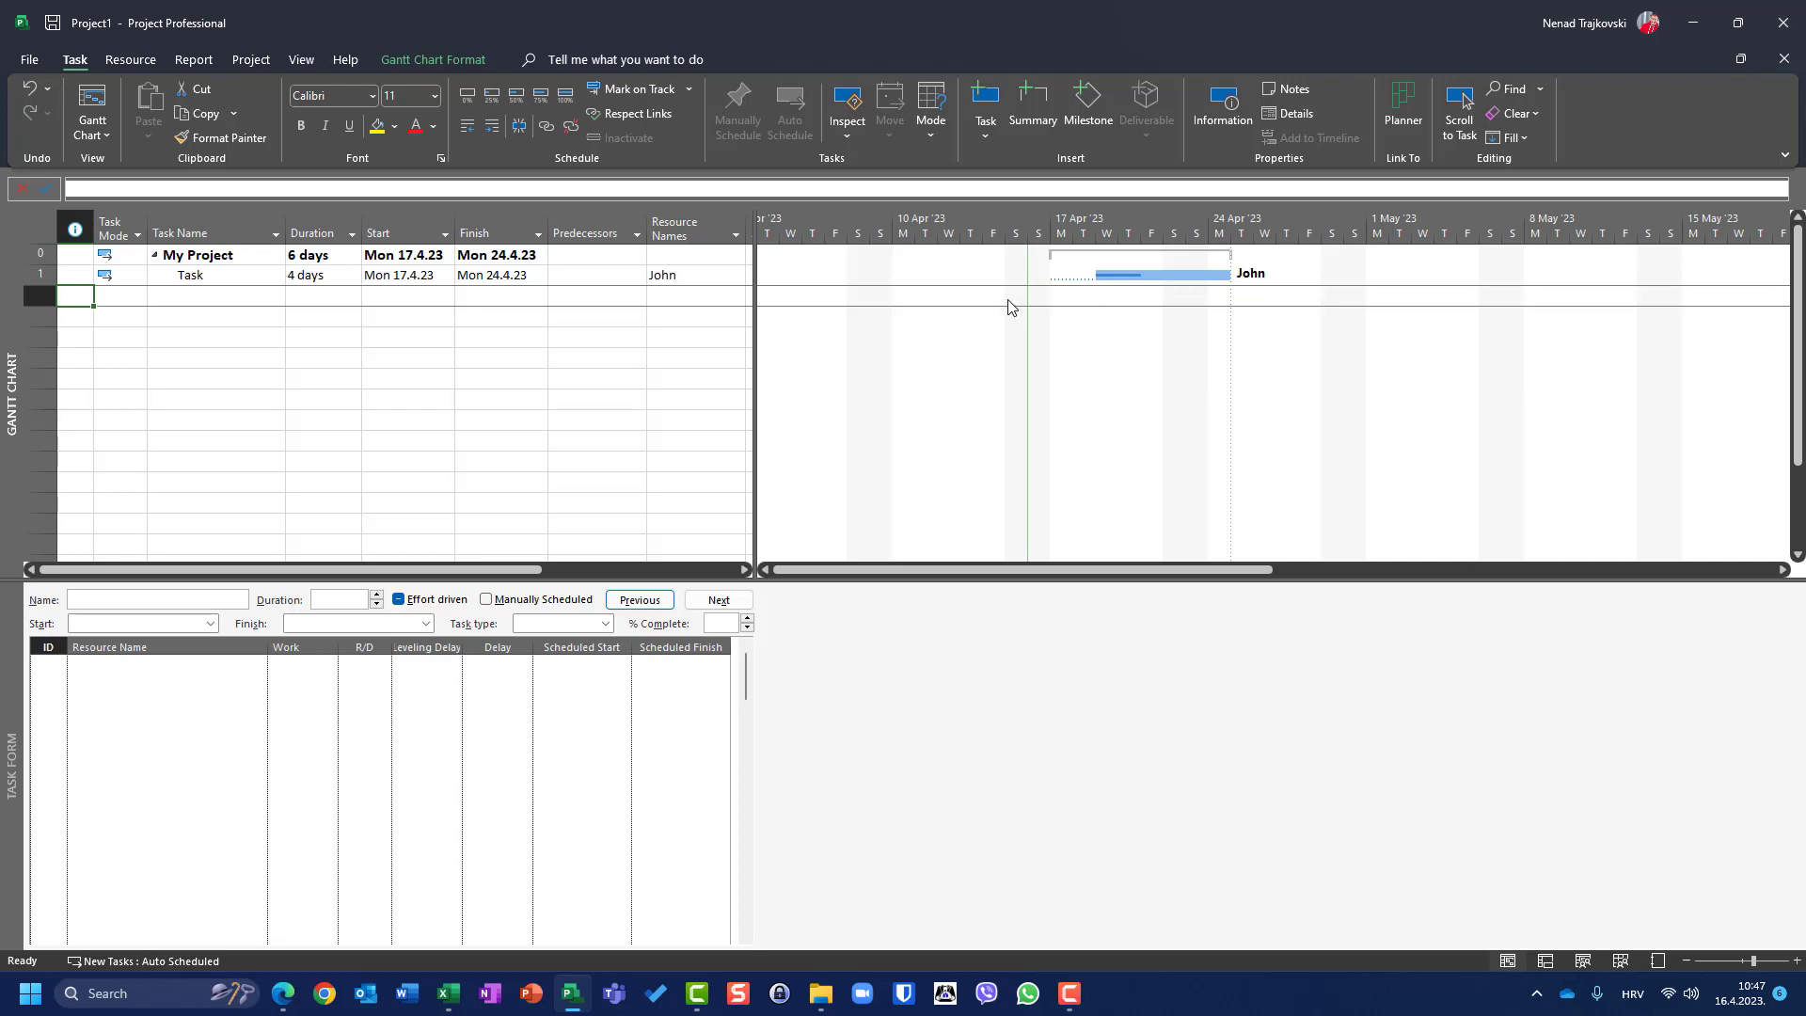
{"action": "key", "text": "alt+w"}
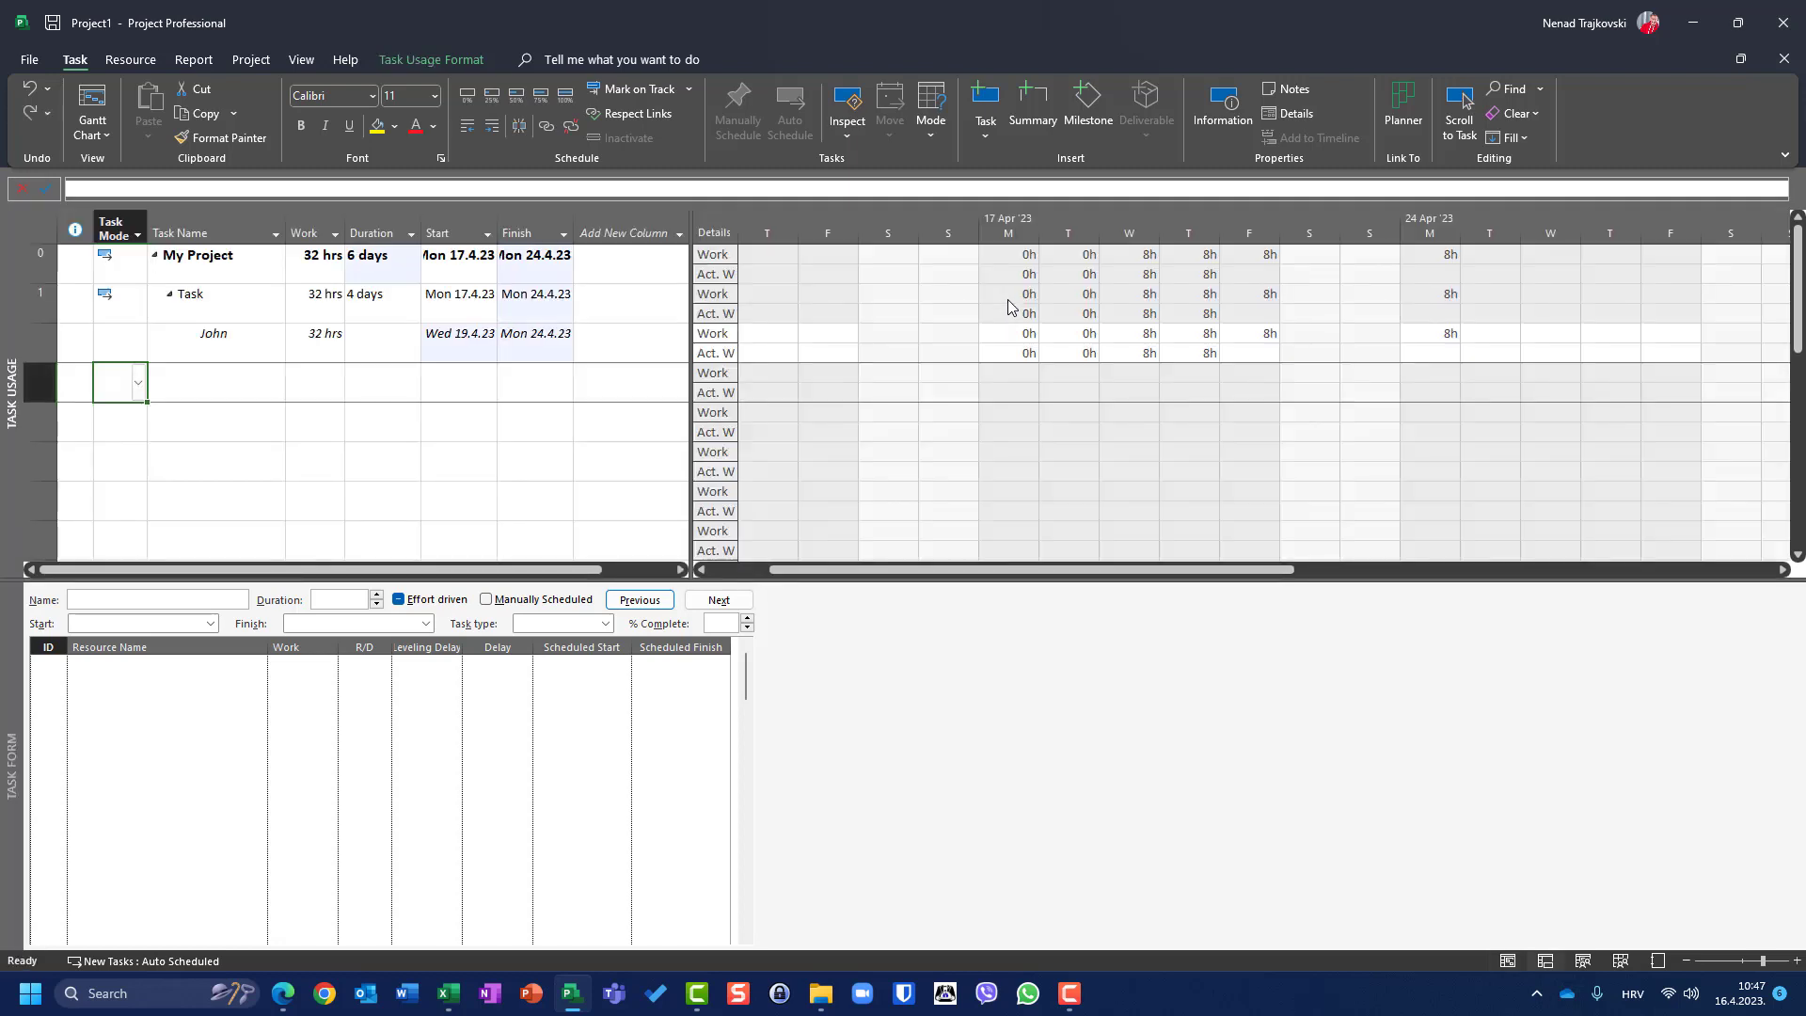
{"action": "key", "text": "ctrl+z"}
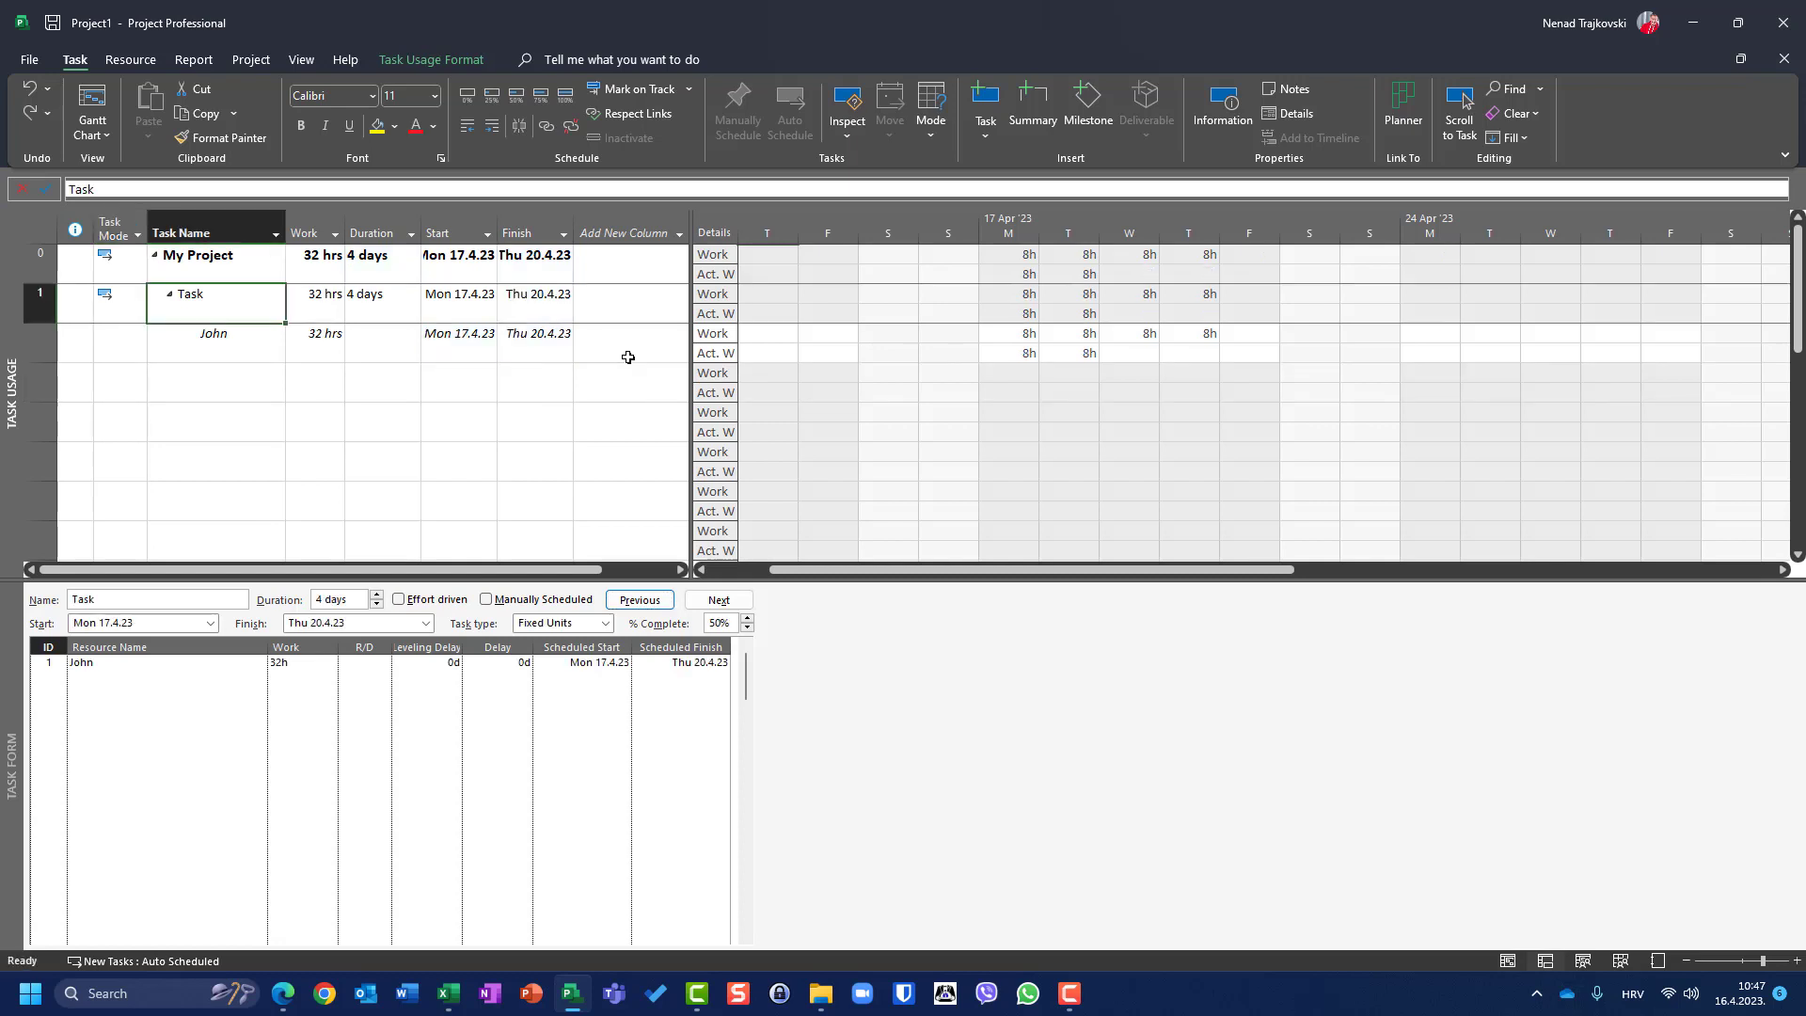
Set the task type to Fixed Duration in the Task Form.
{"action": "left_click", "coordinate": [606, 624]}
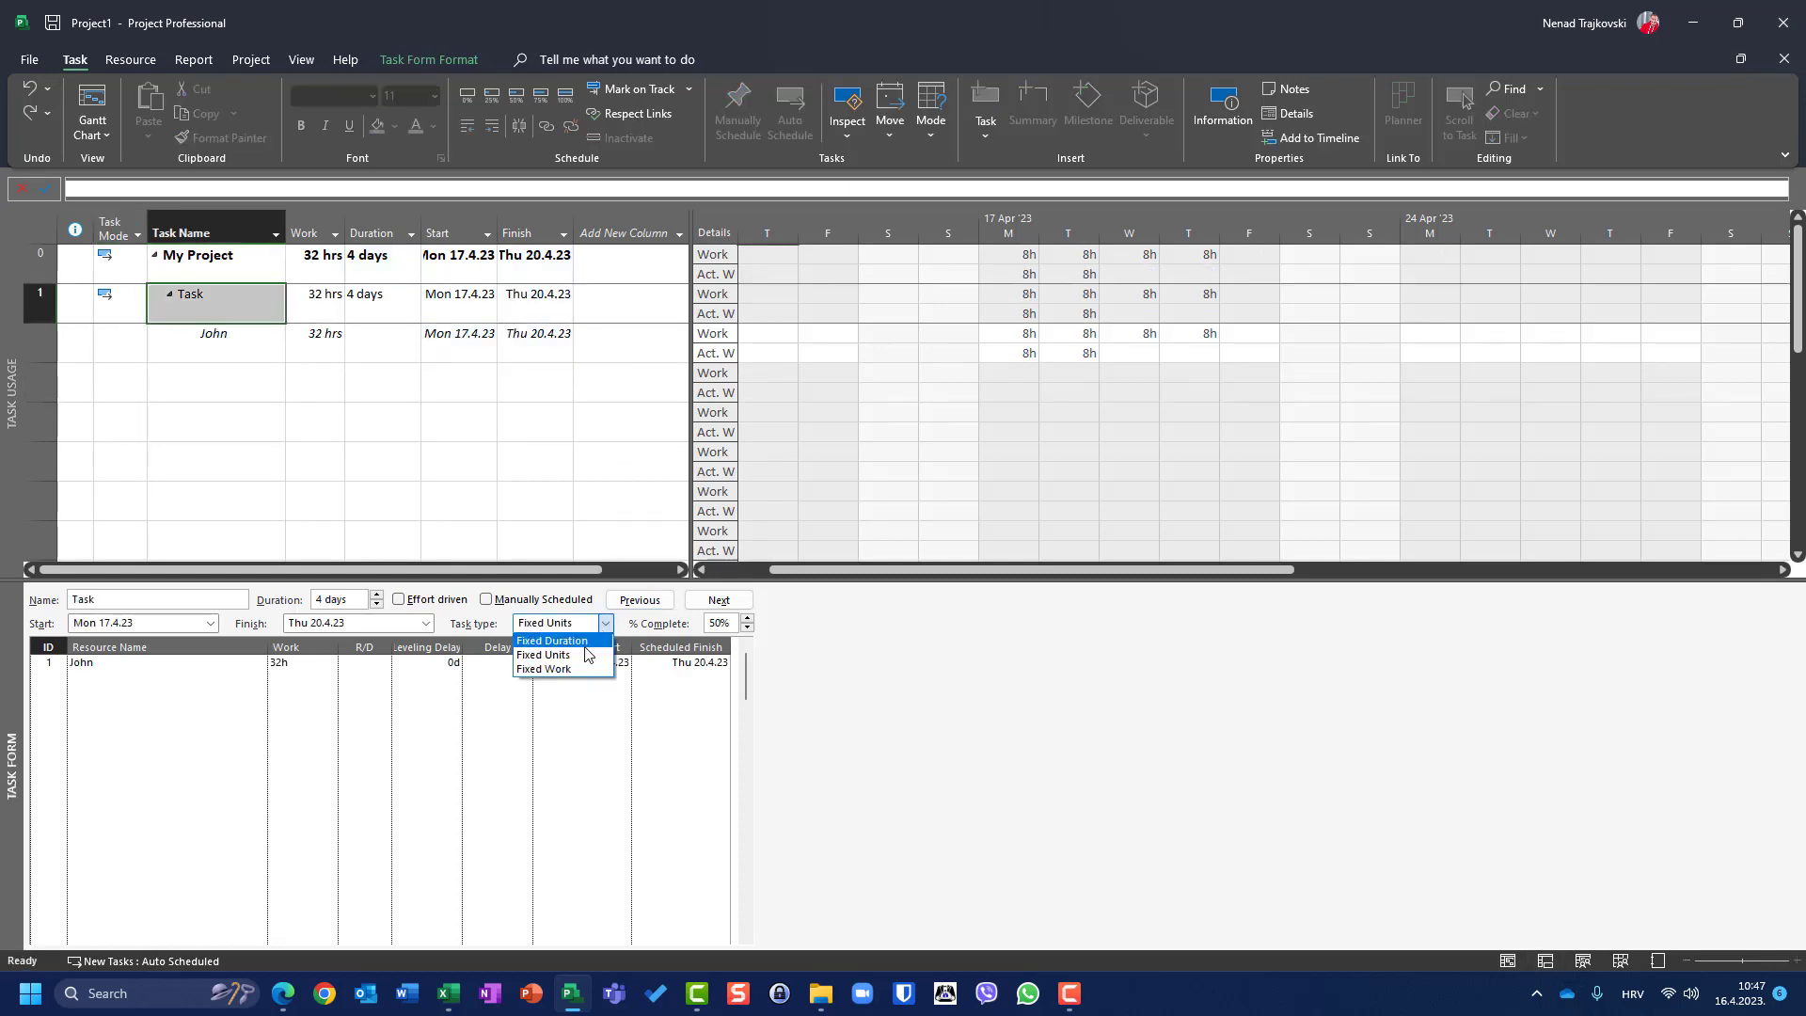
{"action": "left_click", "coordinate": [569, 641]}
{"action": "key", "text": "Return"}
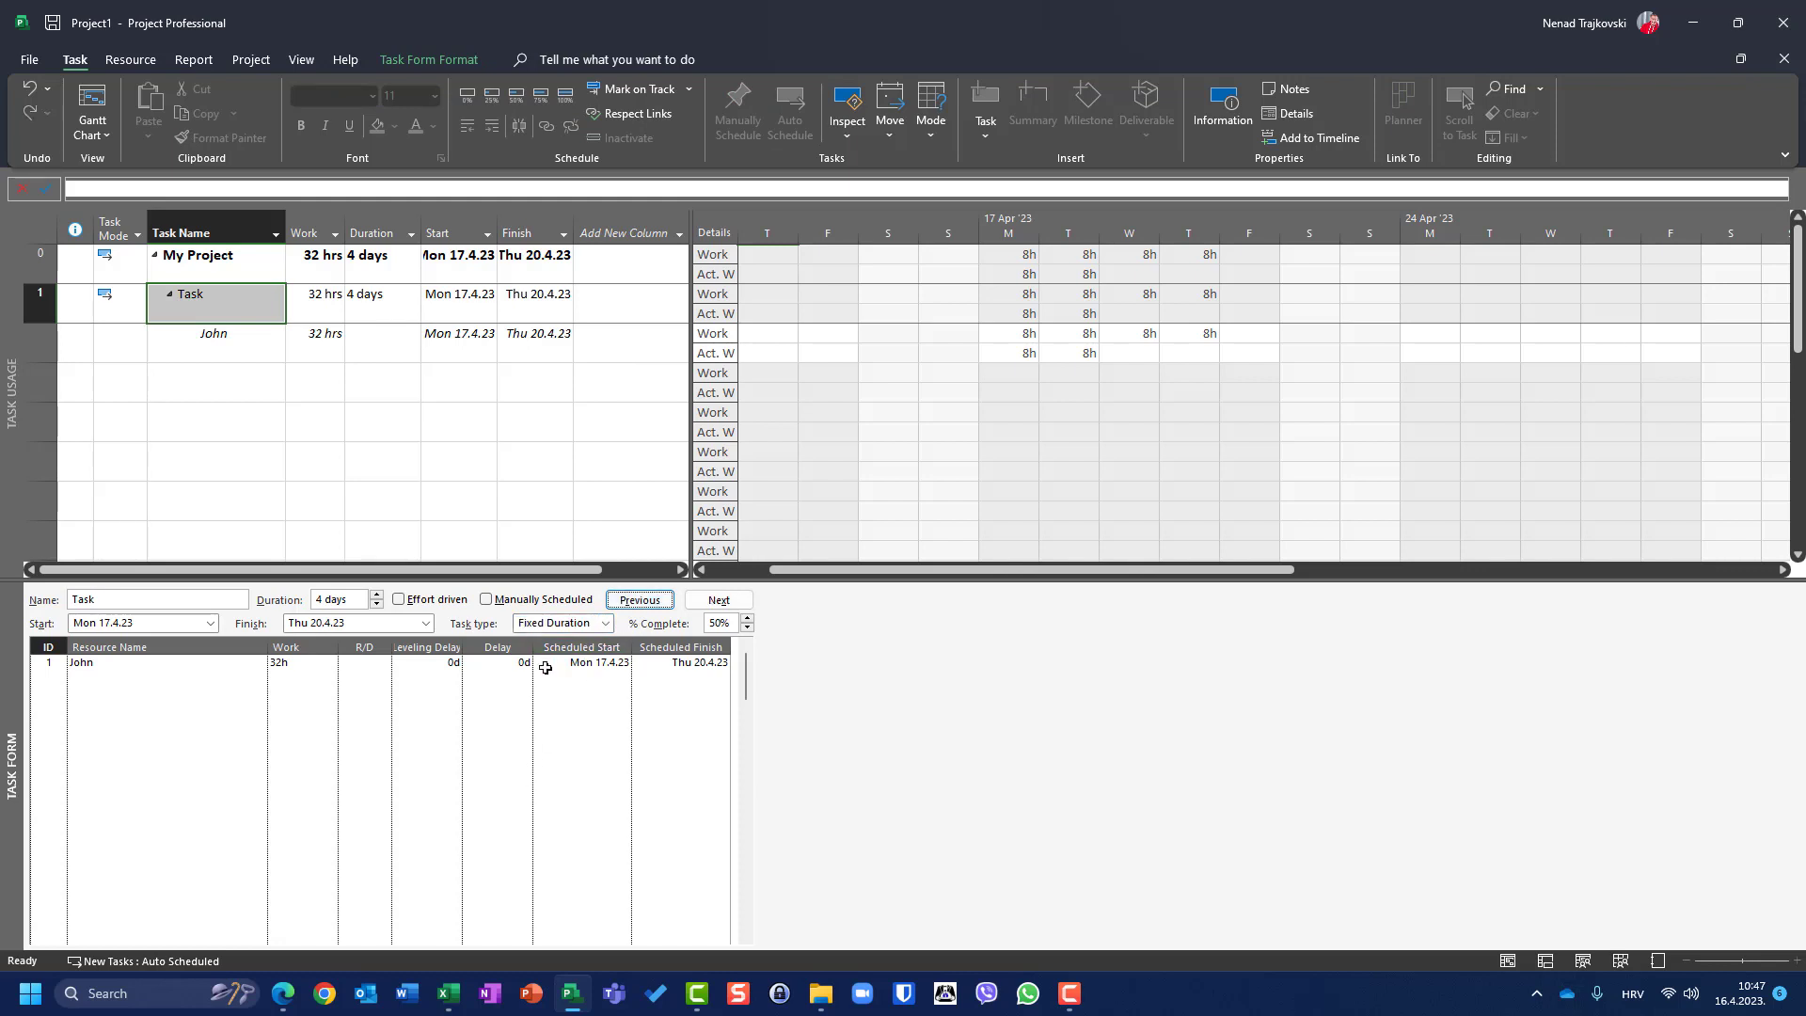
Re-enter a 2d delay on John's assignment.
{"action": "left_click", "coordinate": [522, 665]}
{"action": "type", "text": "2d"}
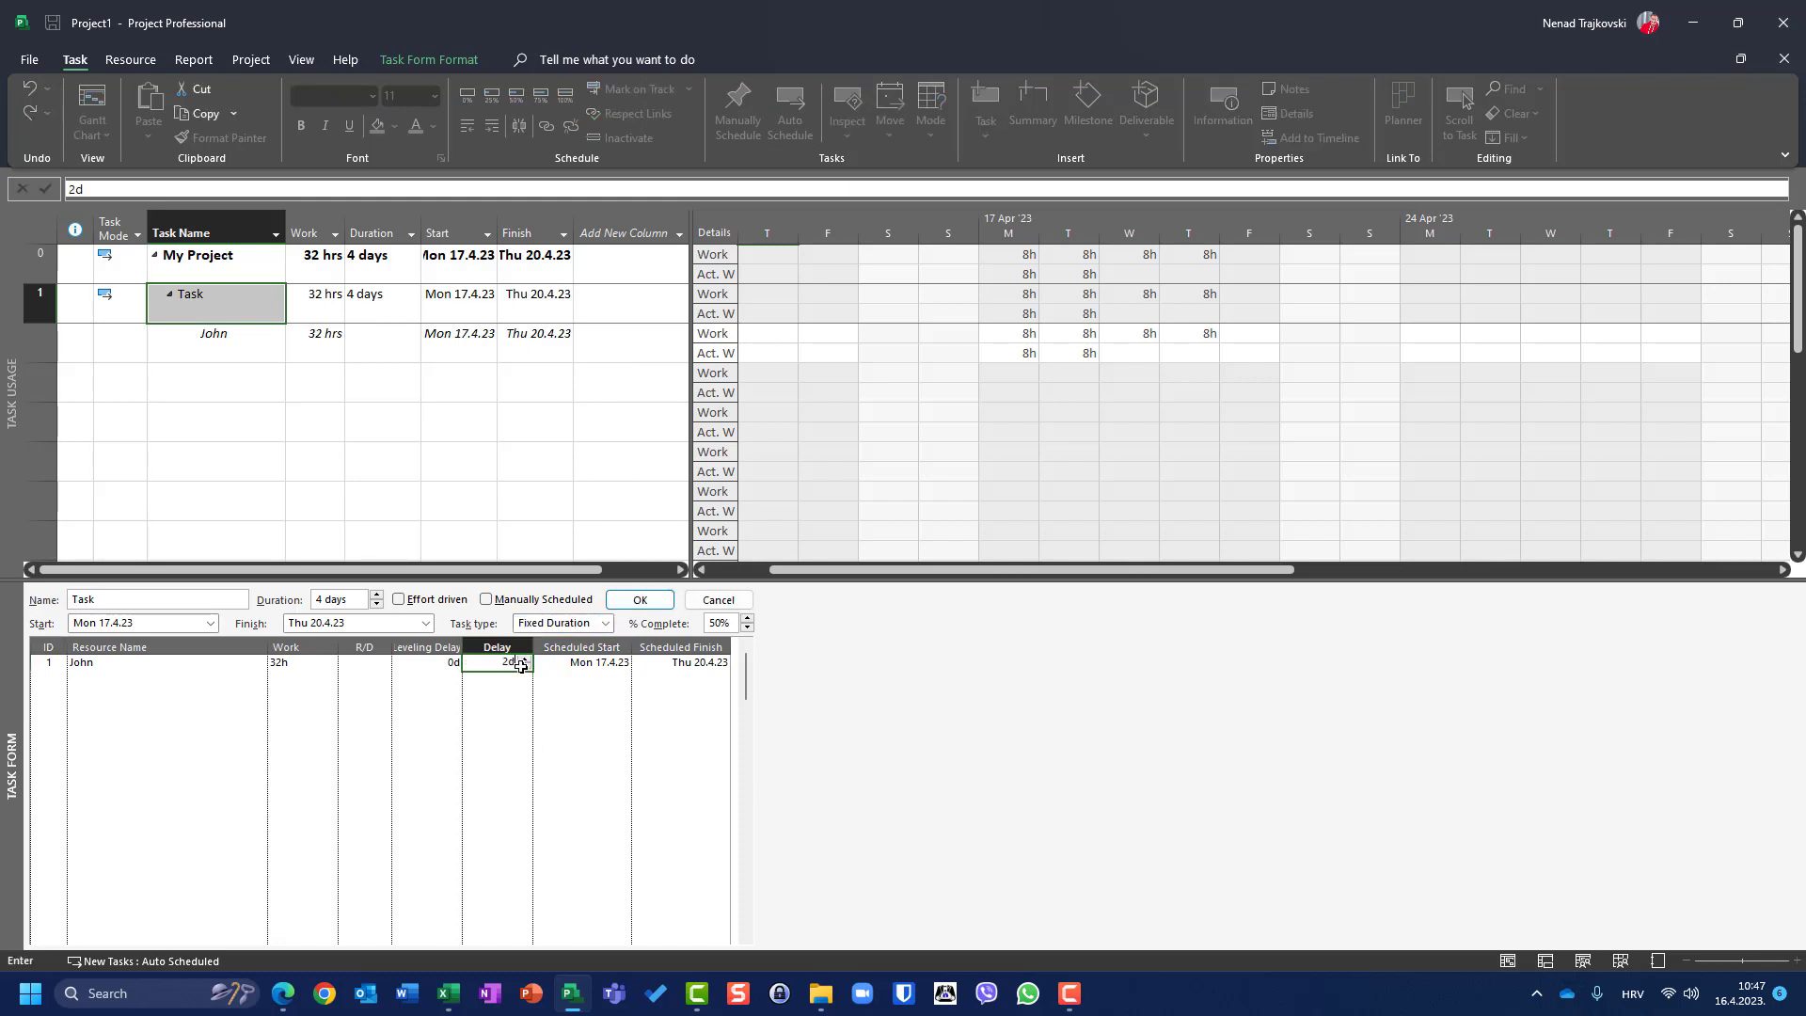
{"action": "left_click", "coordinate": [636, 603]}
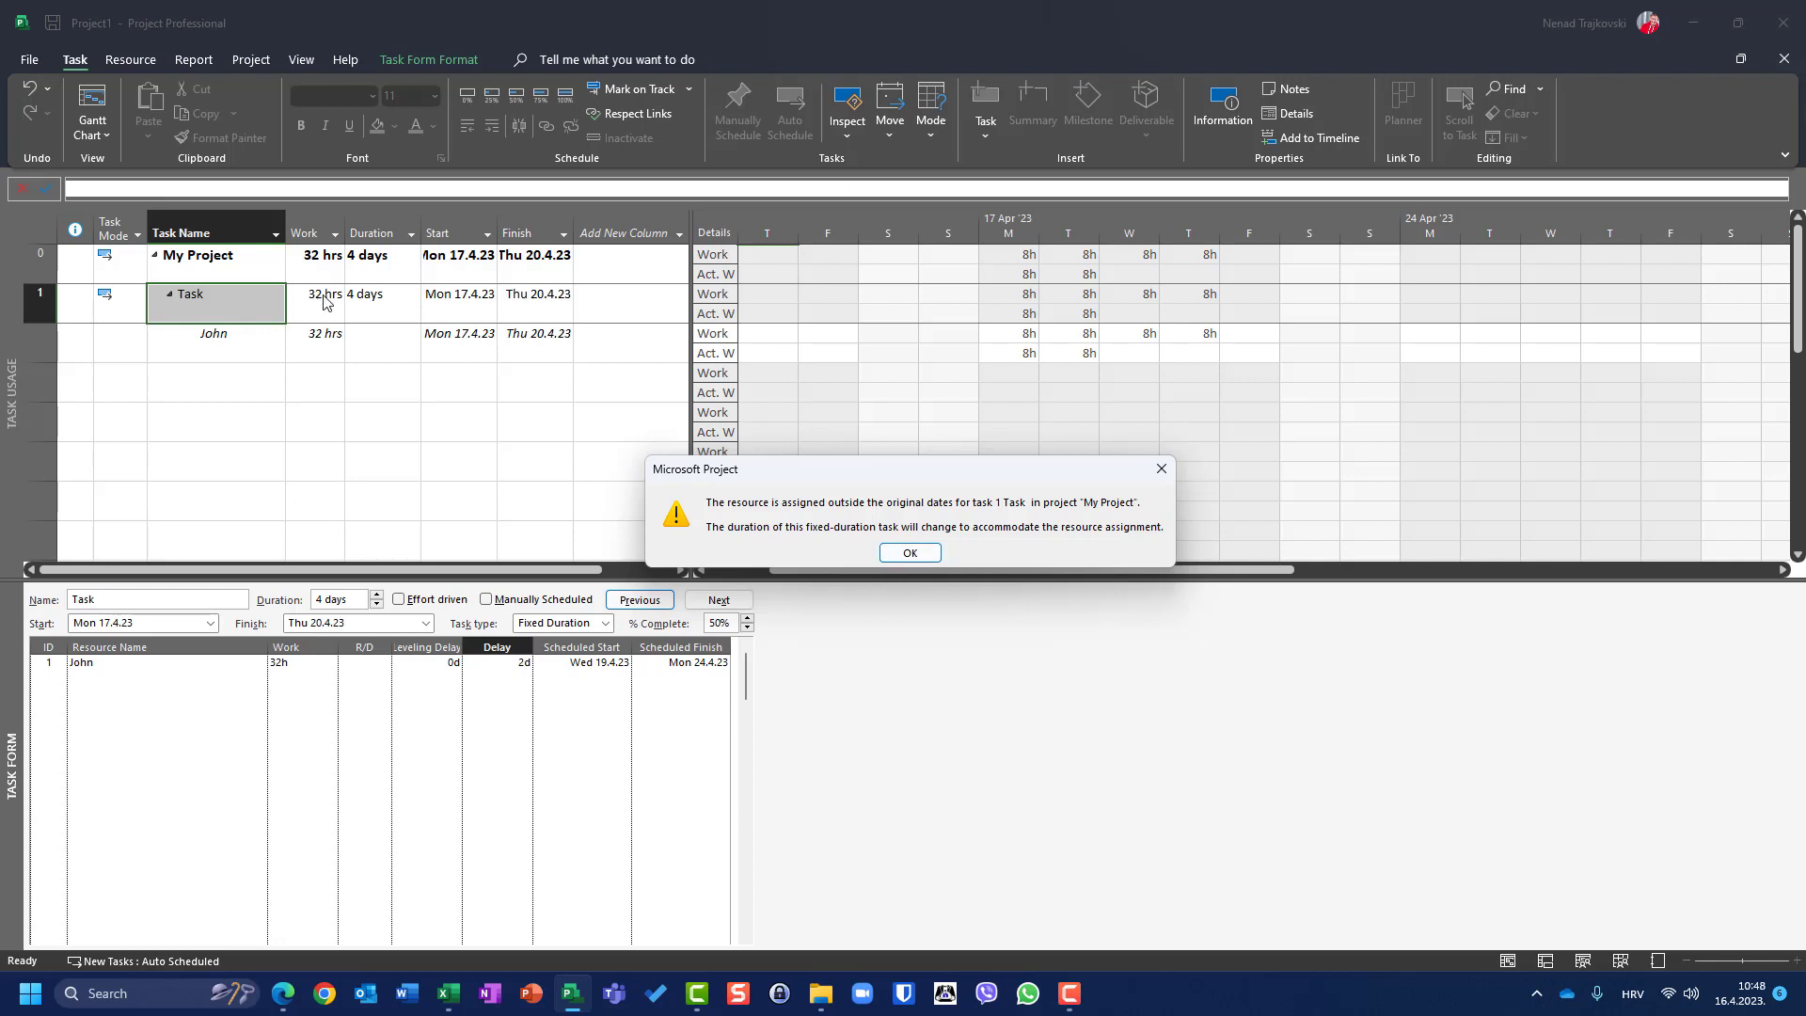
Accept the warning so the fixed-duration task stretches to 6 days, ending Mon 24.4.23.
{"action": "left_click", "coordinate": [910, 553]}
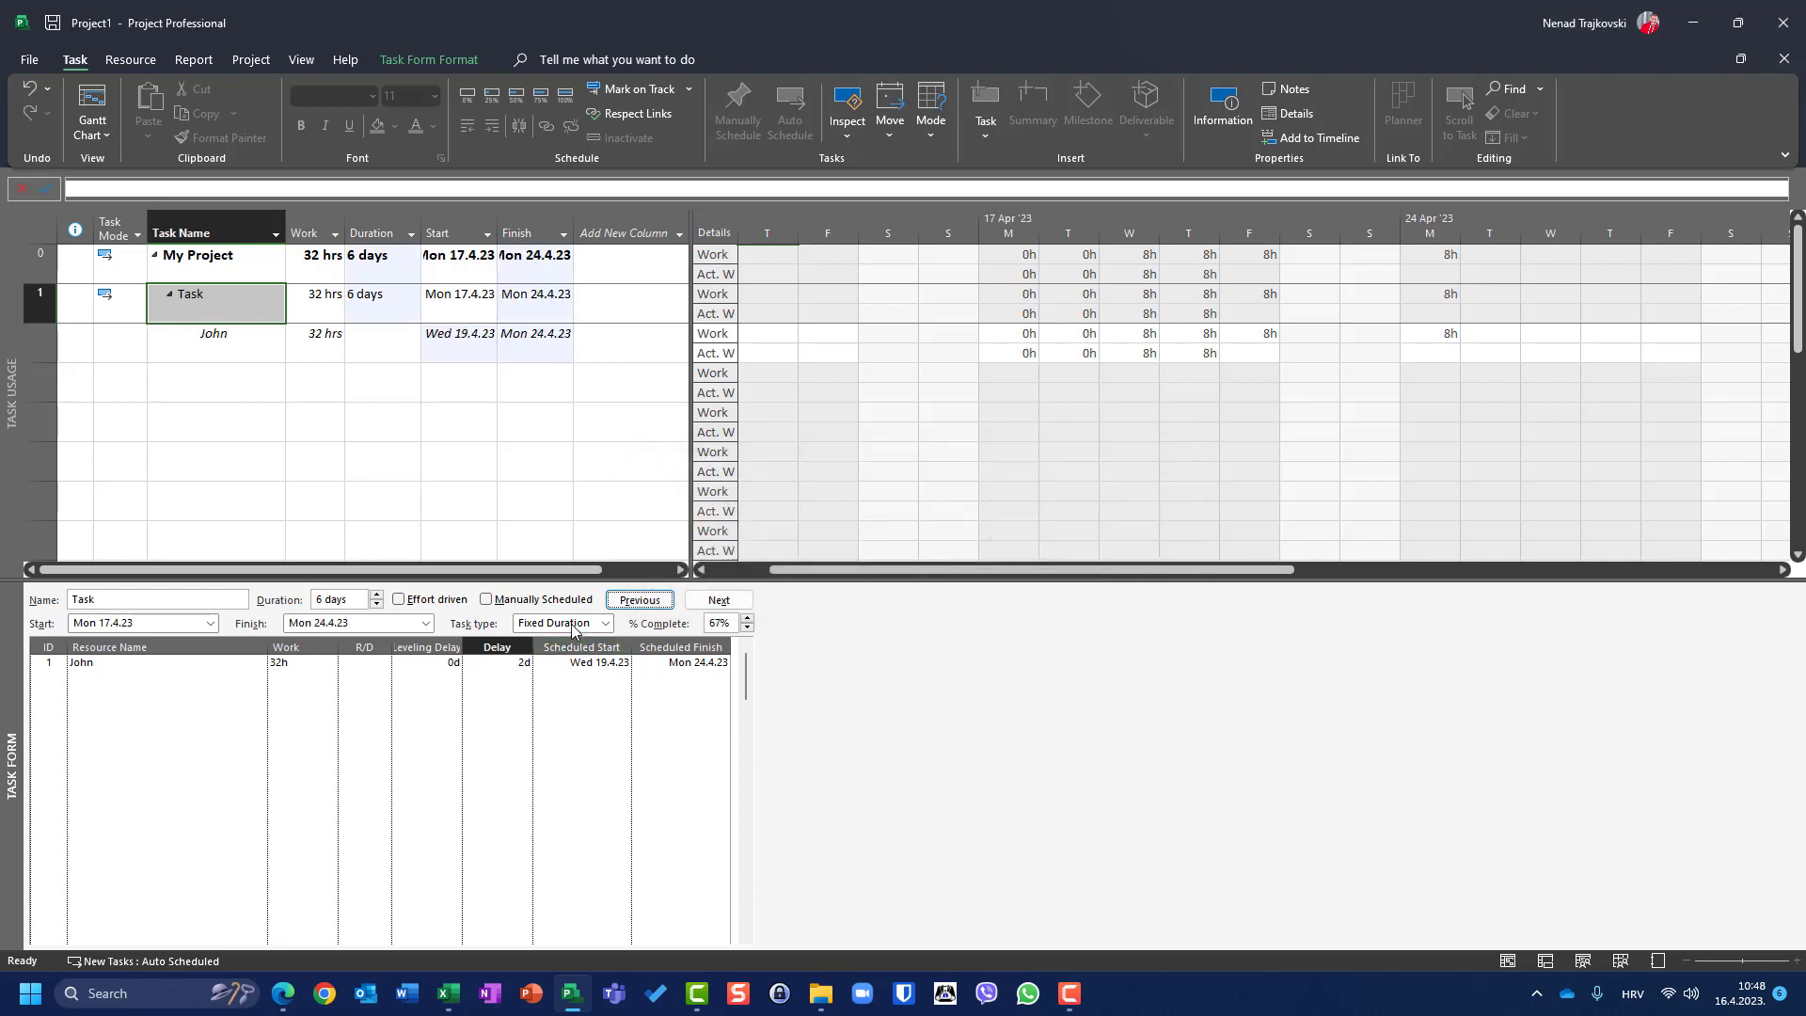